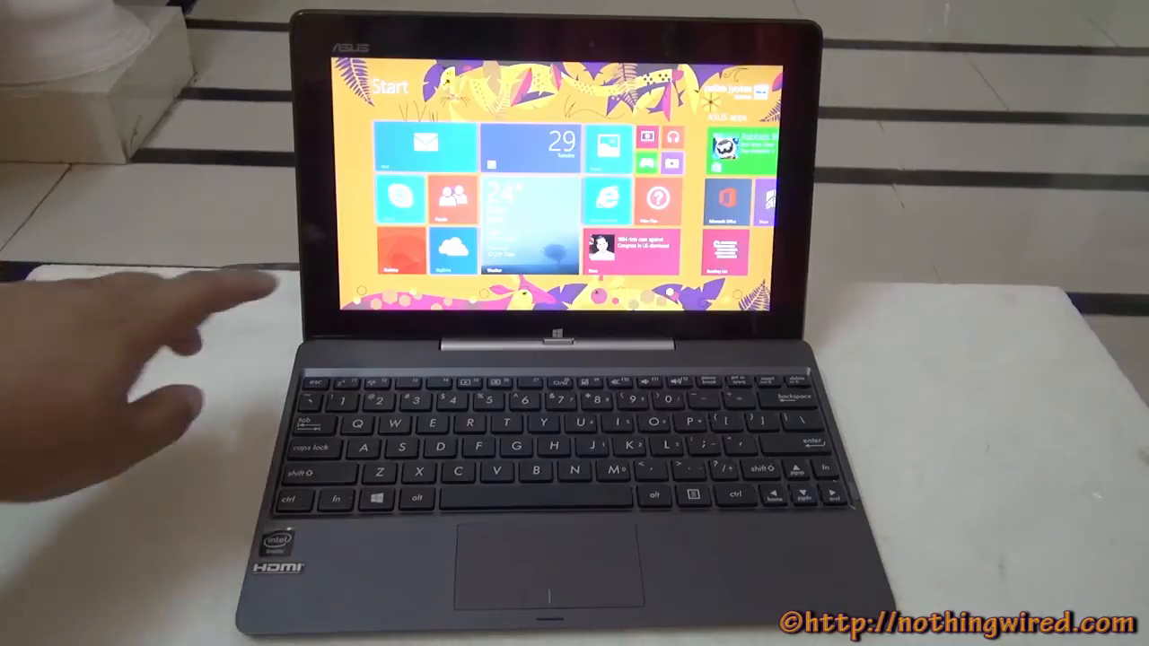
Adjust the screen brightness from the Settings charm, then switch from Start to the desktop
click(399, 254)
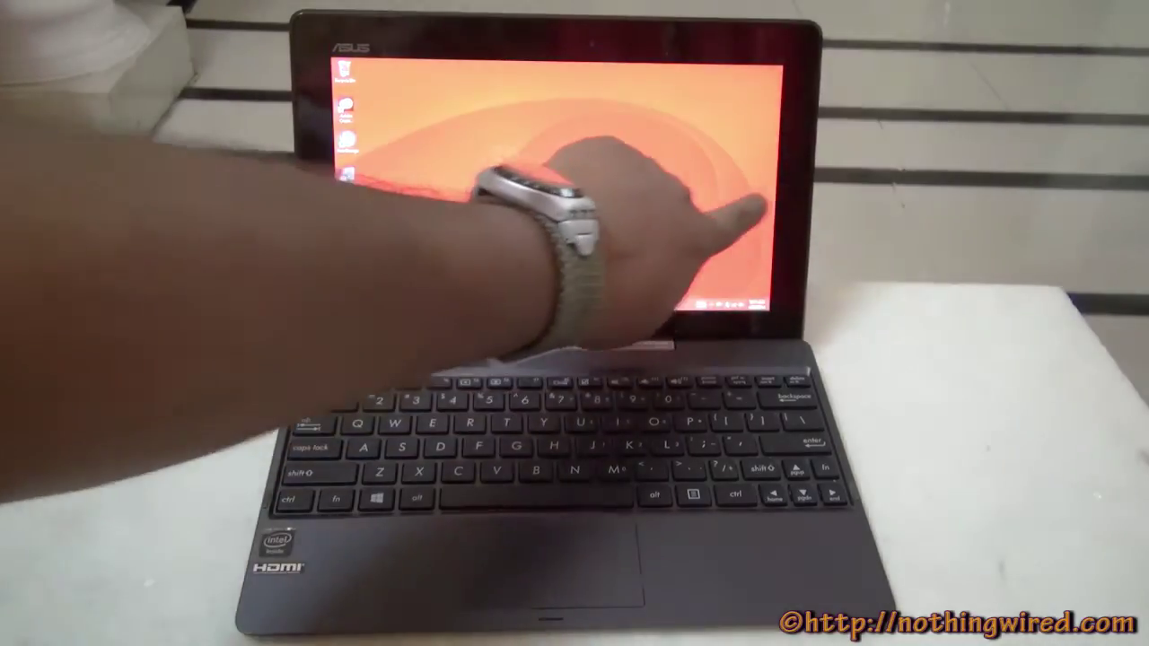
drag(770, 206, 709, 211)
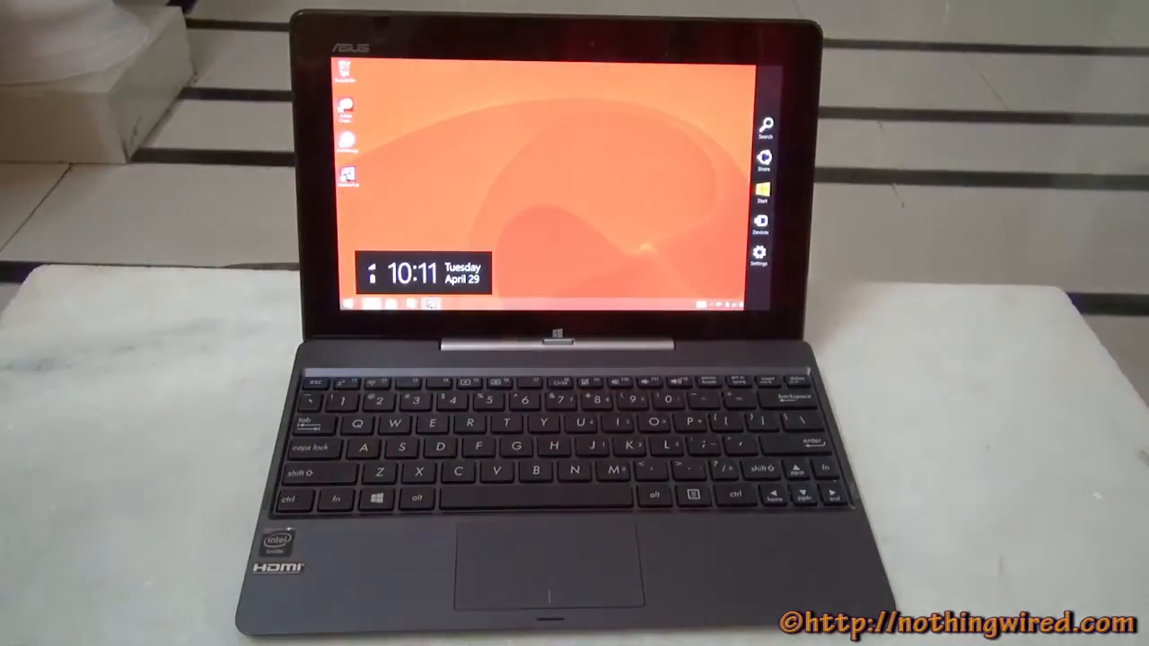
click(760, 255)
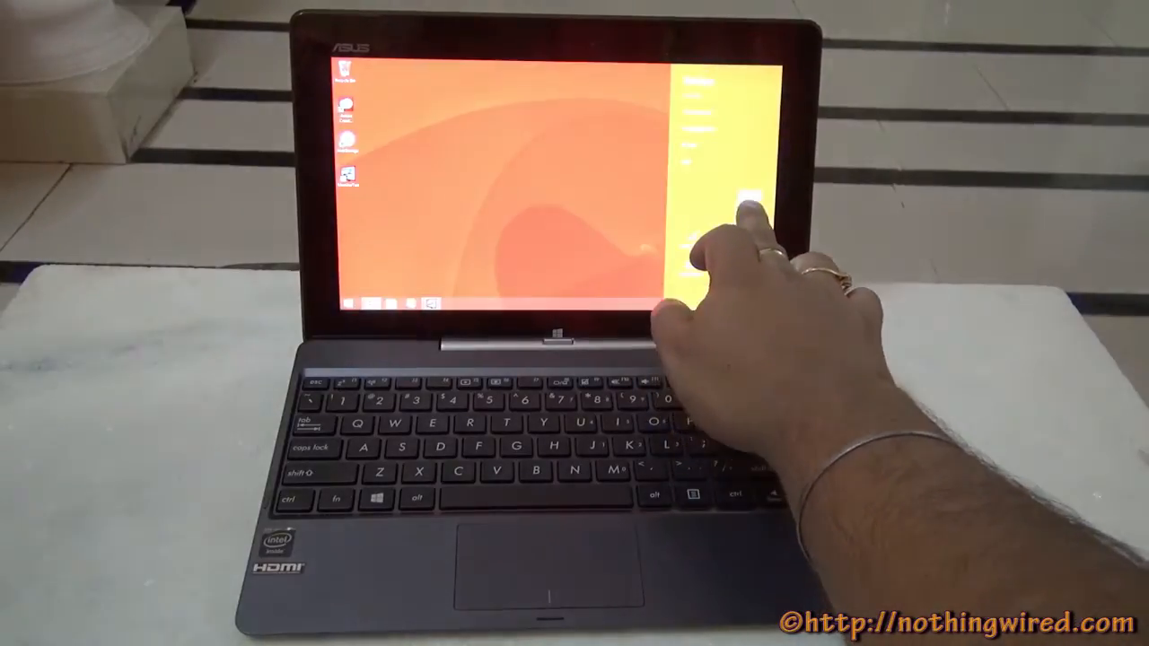
drag(750, 235, 744, 205)
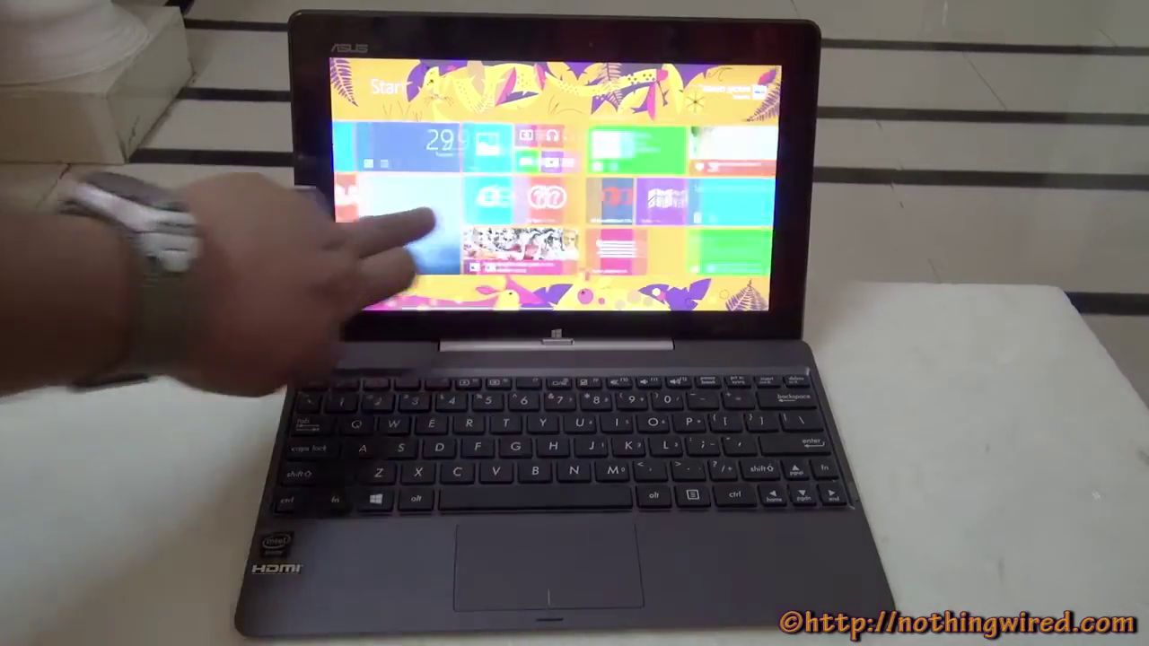
mouse_move(552, 231)
mouse_down()
mouse_move(359, 247)
mouse_move(461, 243)
mouse_move(333, 167)
mouse_up()
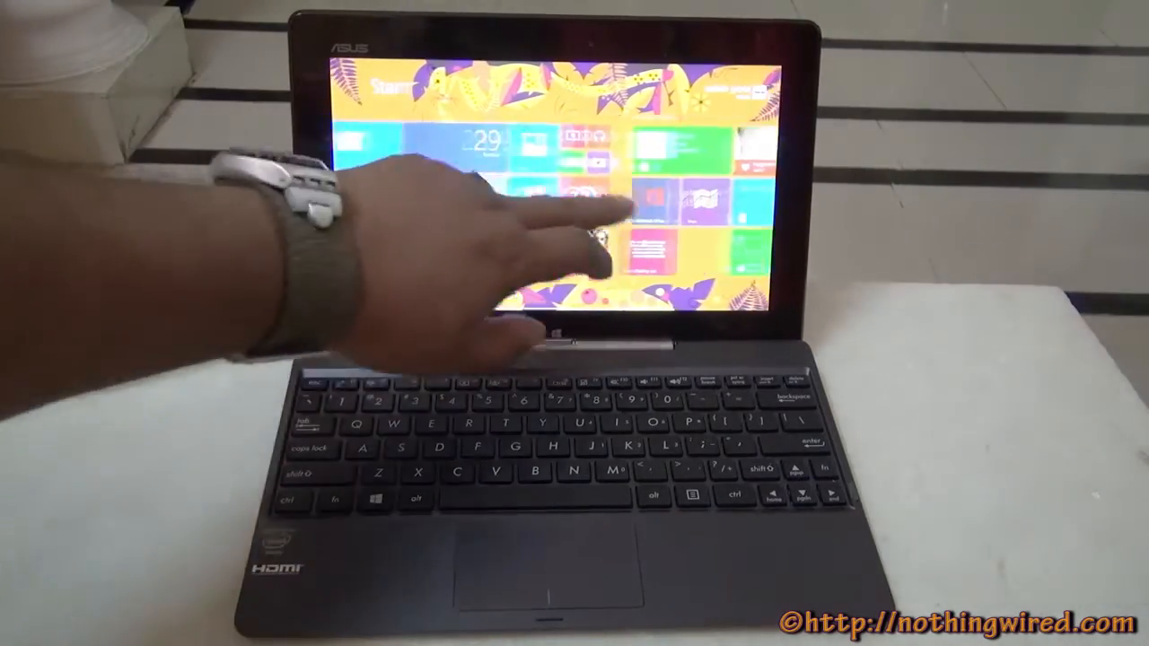
mouse_move(590, 243)
mouse_down()
mouse_move(334, 243)
mouse_move(628, 239)
mouse_up()
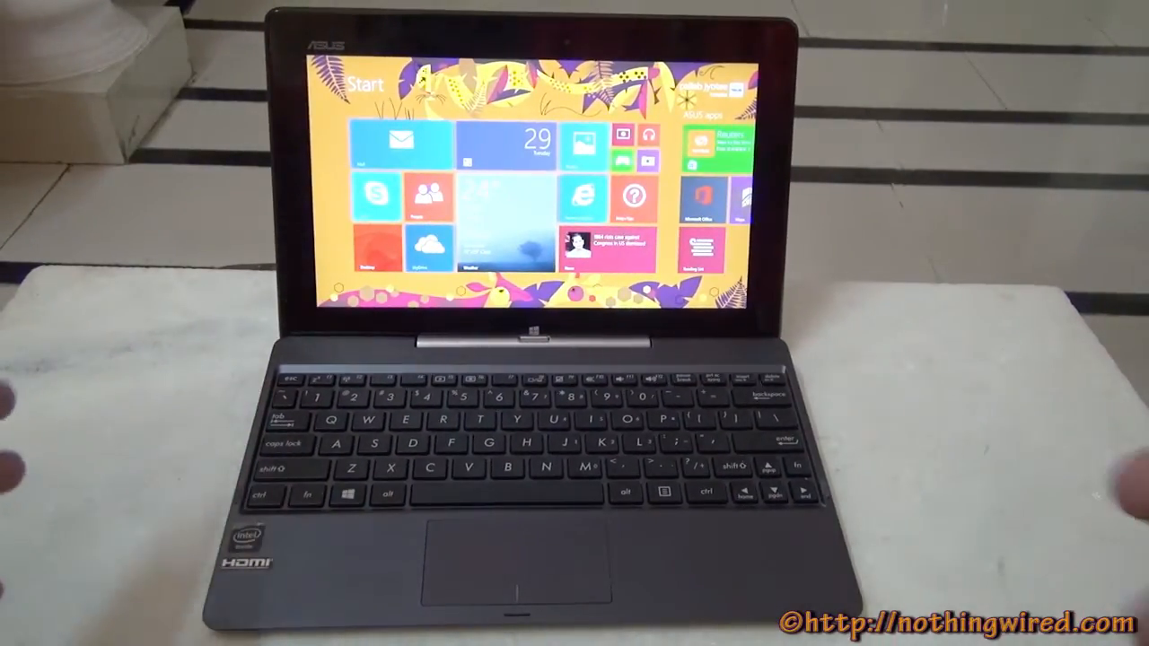
click(377, 247)
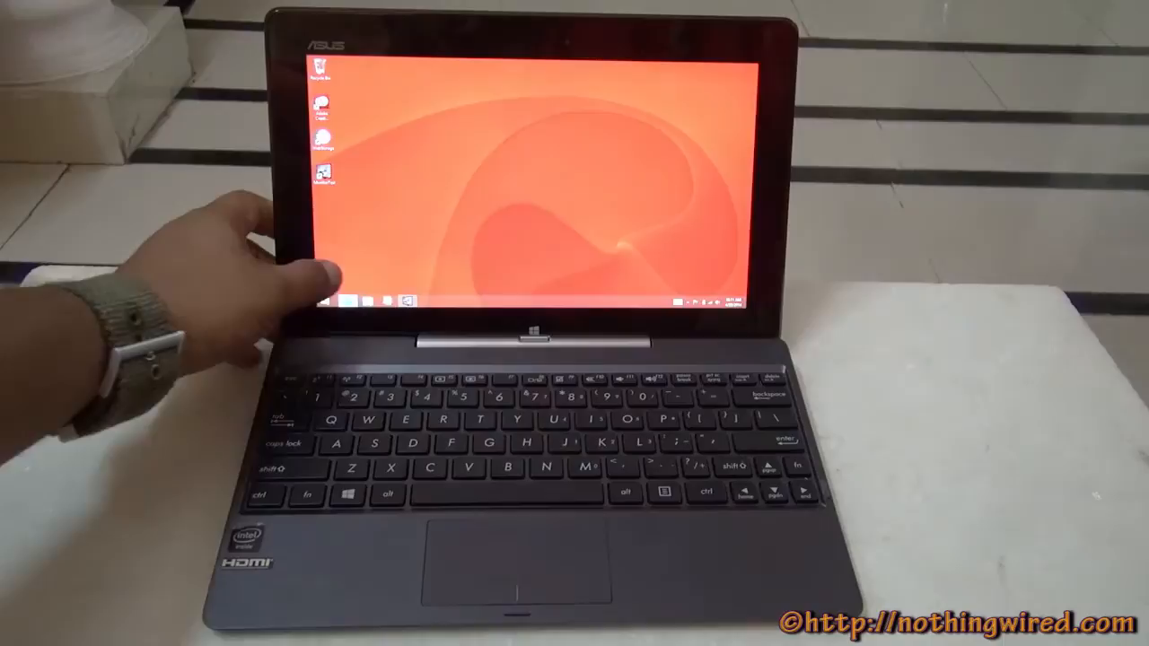
Open the NothingWired website in Internet Explorer from the taskbar
click(347, 301)
scroll(414, 213, down, 5)
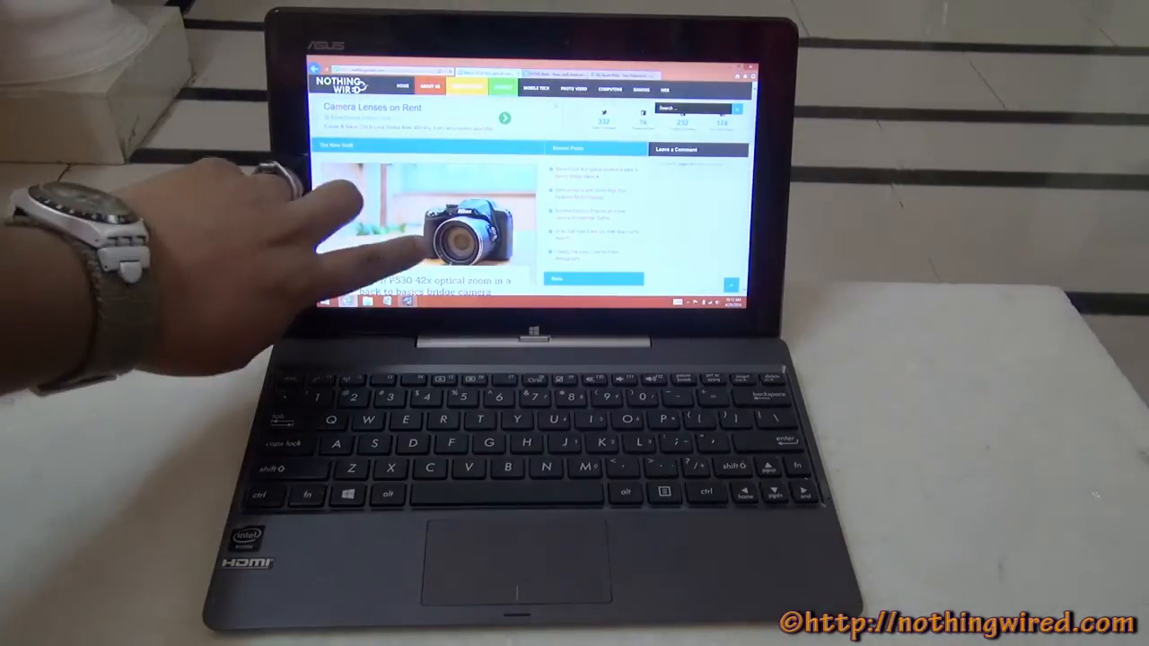
scroll(413, 251, down, 5)
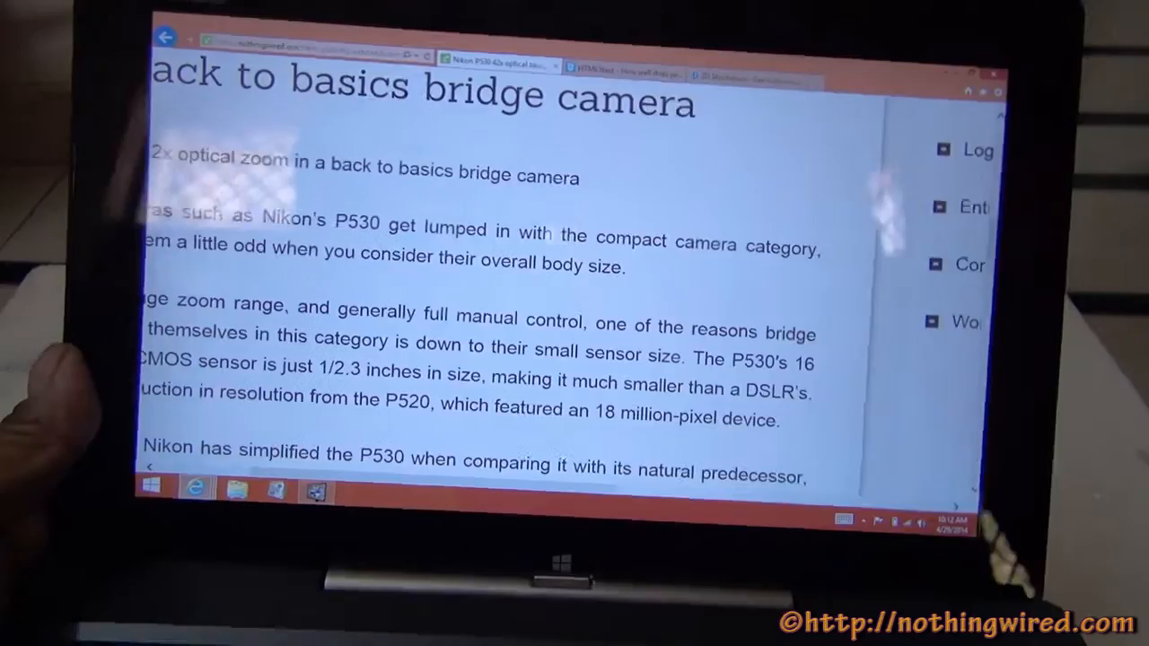
scroll(503, 269, down, 3)
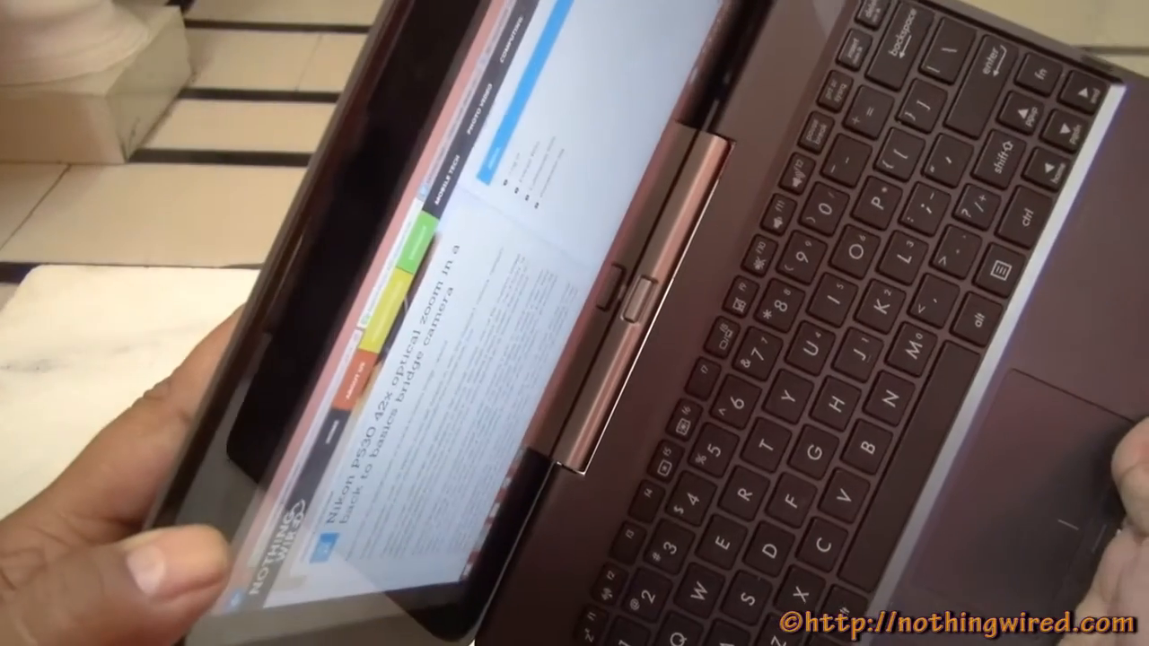
scroll(431, 342, down, 10)
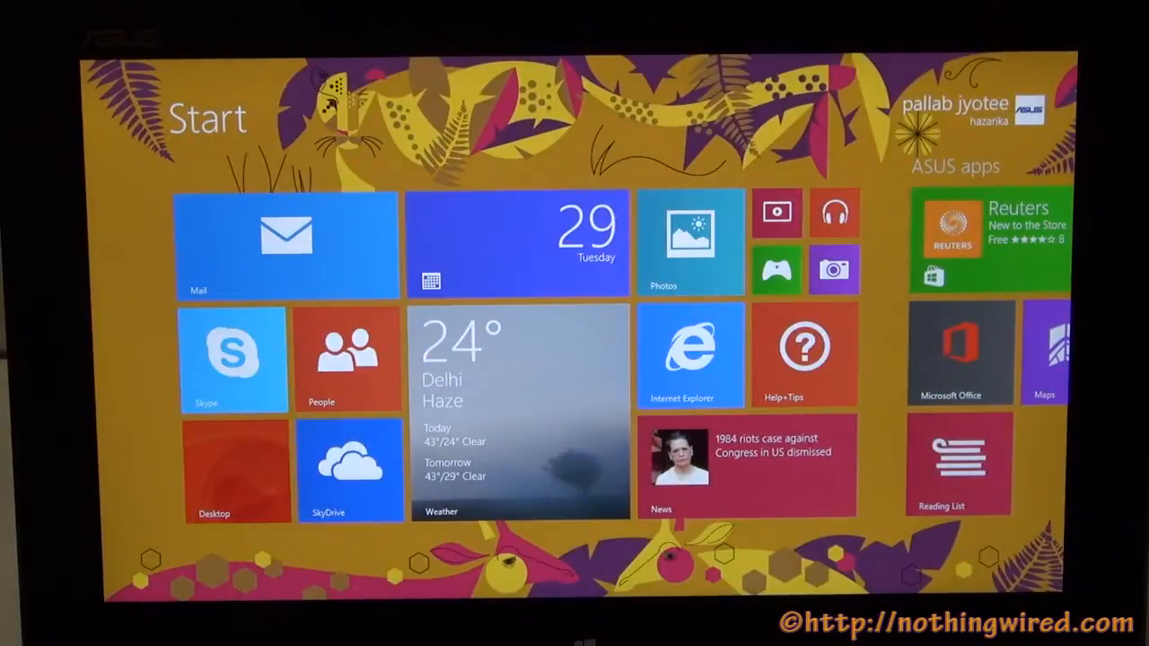
Swipe through the Start screen tile groups and back to the first group
drag(796, 333, 410, 359)
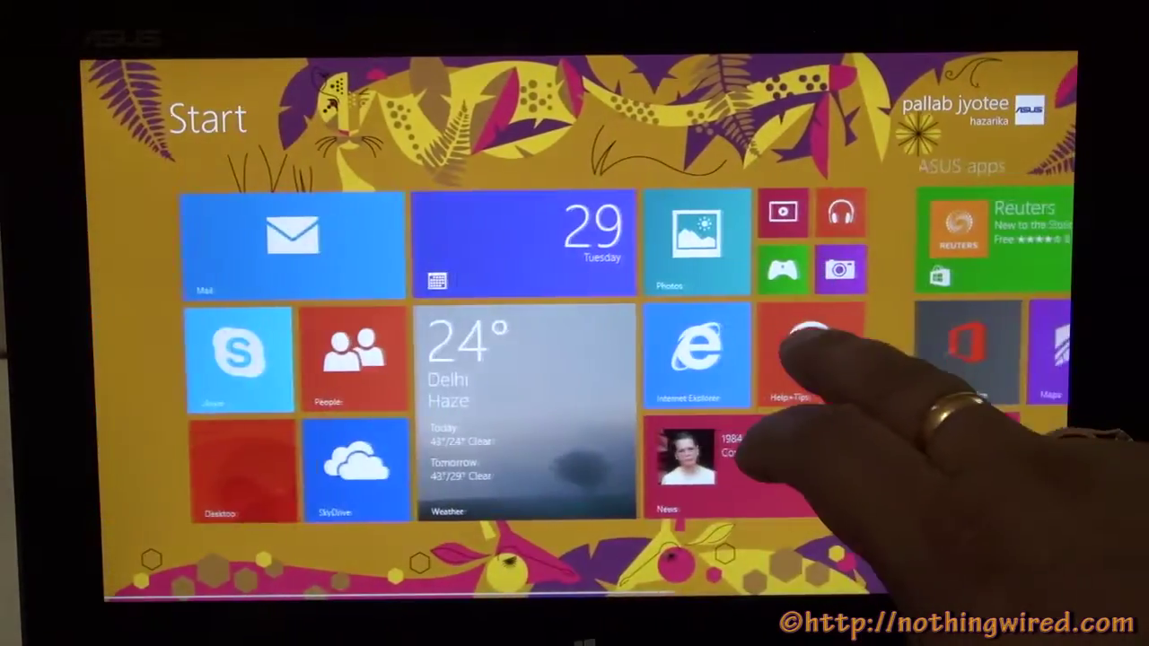
drag(795, 359, 513, 410)
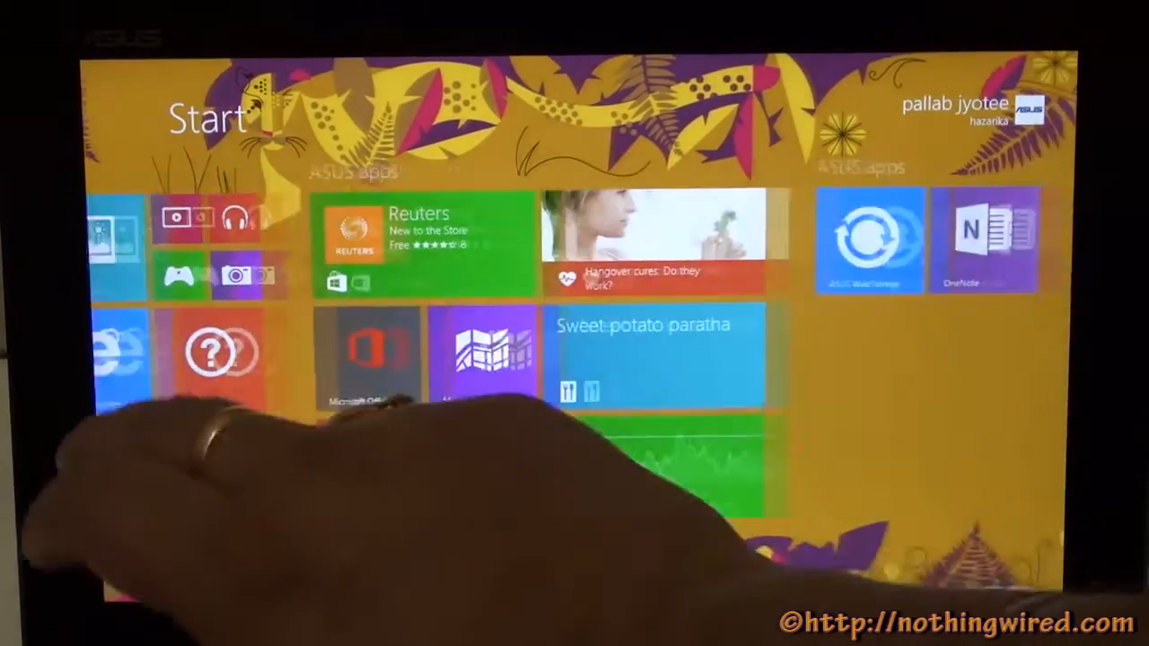
drag(692, 410, 1032, 359)
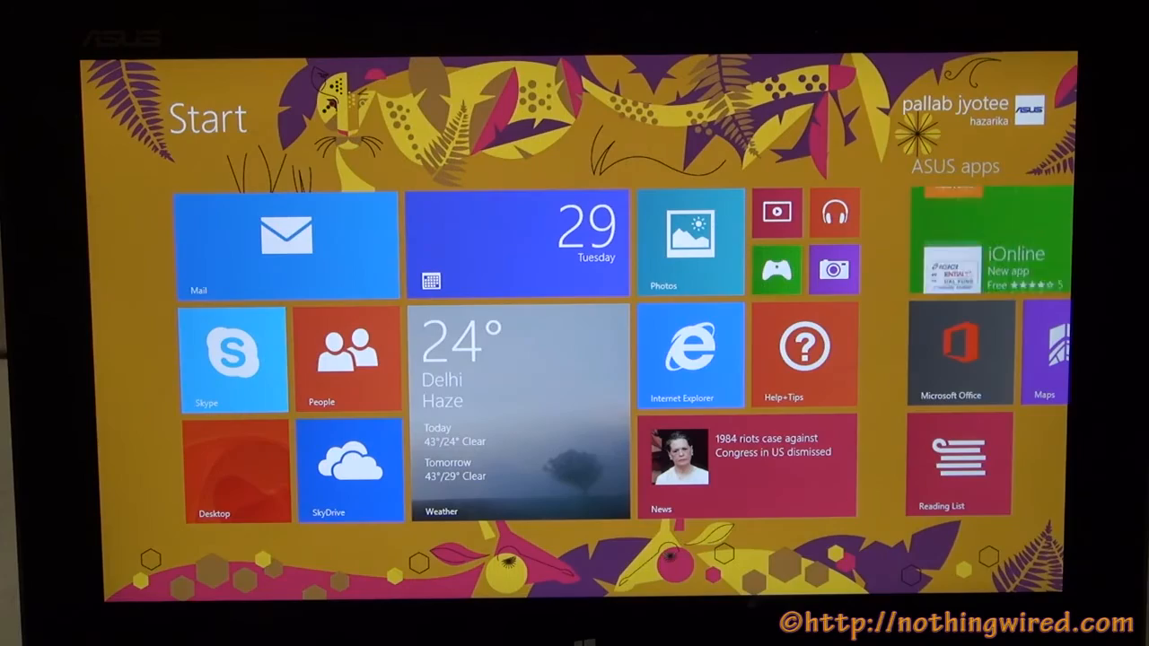
mouse_move(743, 333)
mouse_down()
mouse_move(360, 347)
mouse_move(988, 404)
mouse_move(180, 359)
mouse_up()
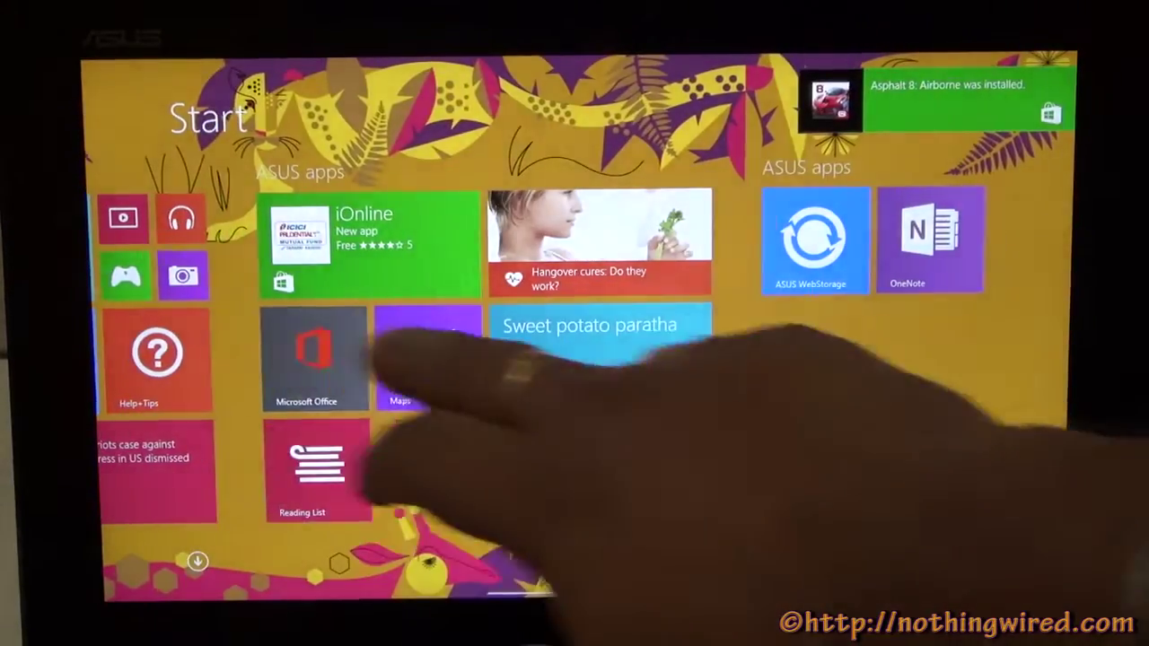
drag(377, 359, 988, 377)
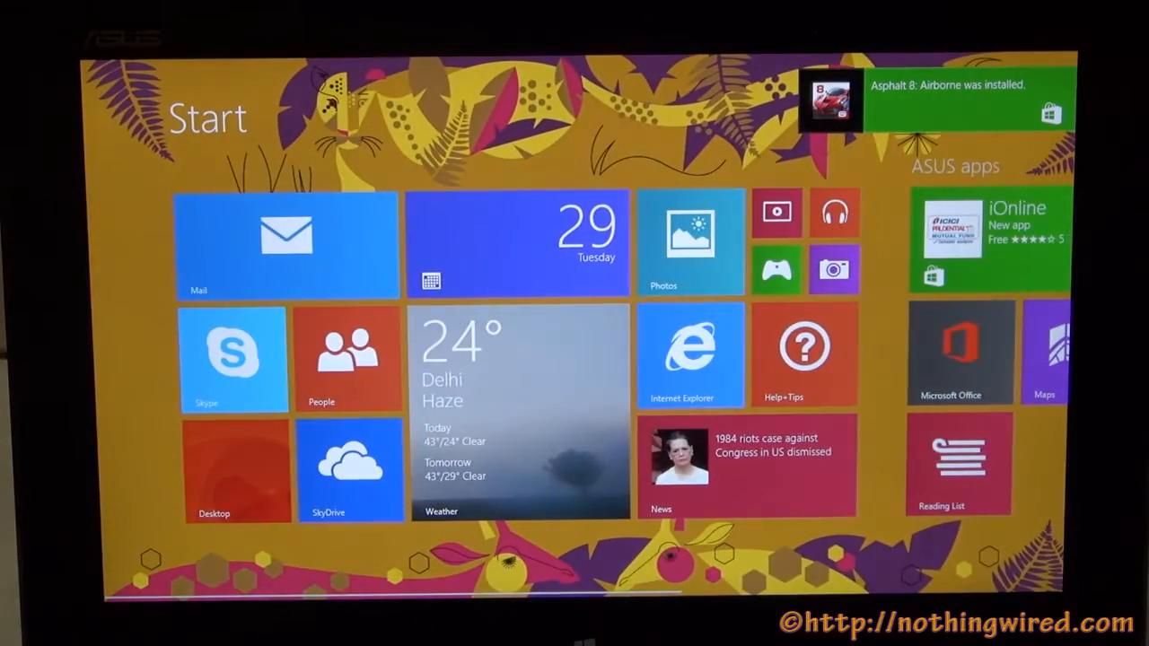
Browse the full Apps list through the ASUS and Accessories groups, then return to the NothingWired article
mouse_move(530, 458)
mouse_down()
mouse_move(384, 474)
mouse_move(692, 500)
mouse_up()
drag(512, 539, 502, 270)
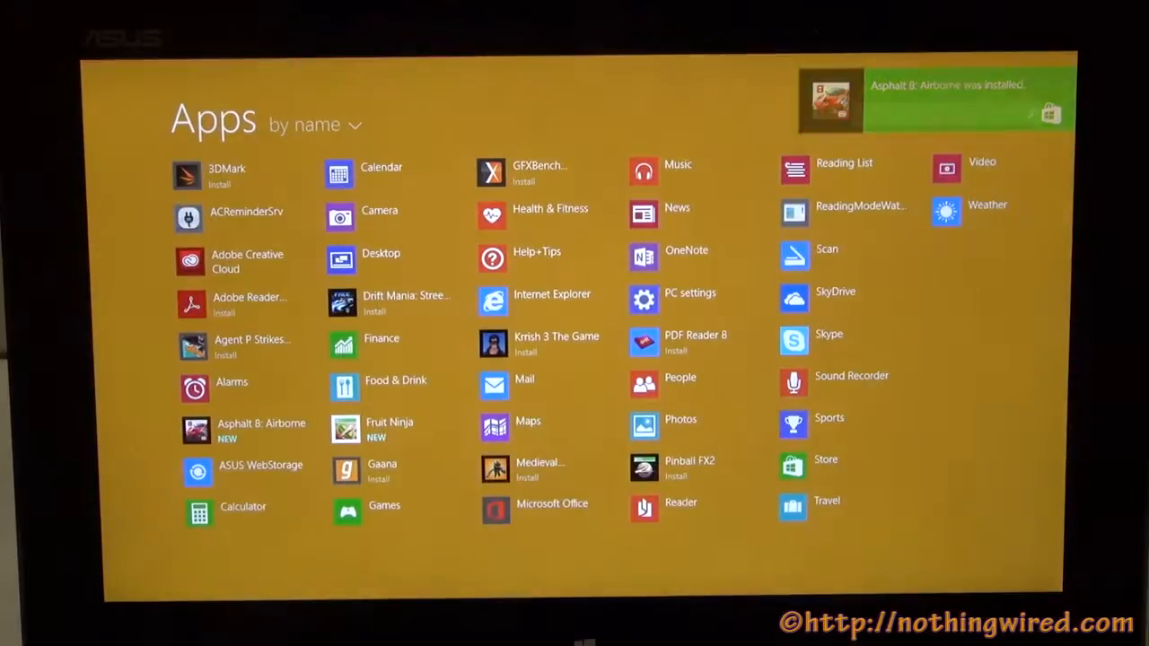
drag(654, 333, 269, 378)
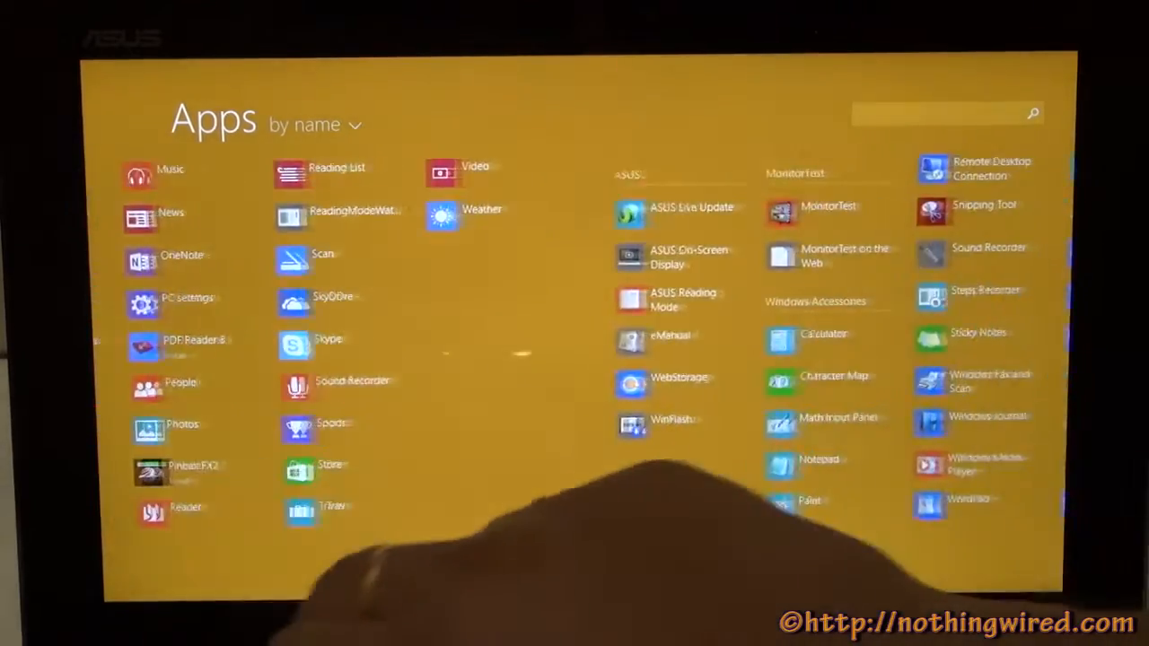
mouse_move(769, 423)
mouse_down()
mouse_move(207, 430)
mouse_move(551, 347)
mouse_up()
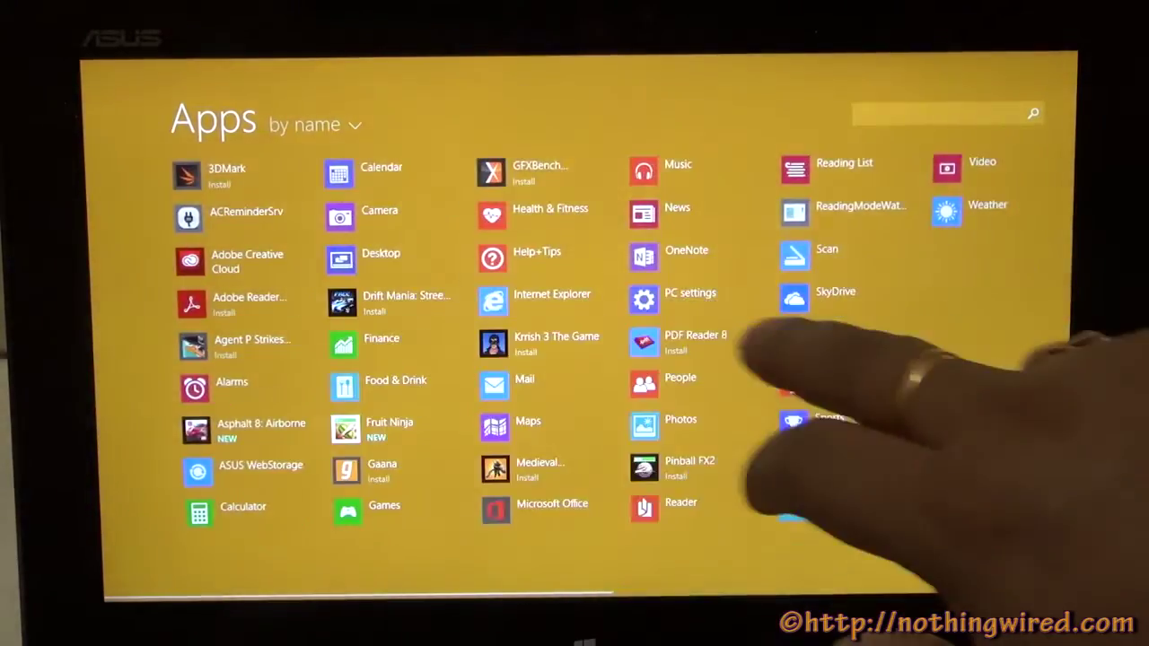
mouse_move(770, 423)
mouse_down()
mouse_move(350, 485)
mouse_move(691, 386)
mouse_up()
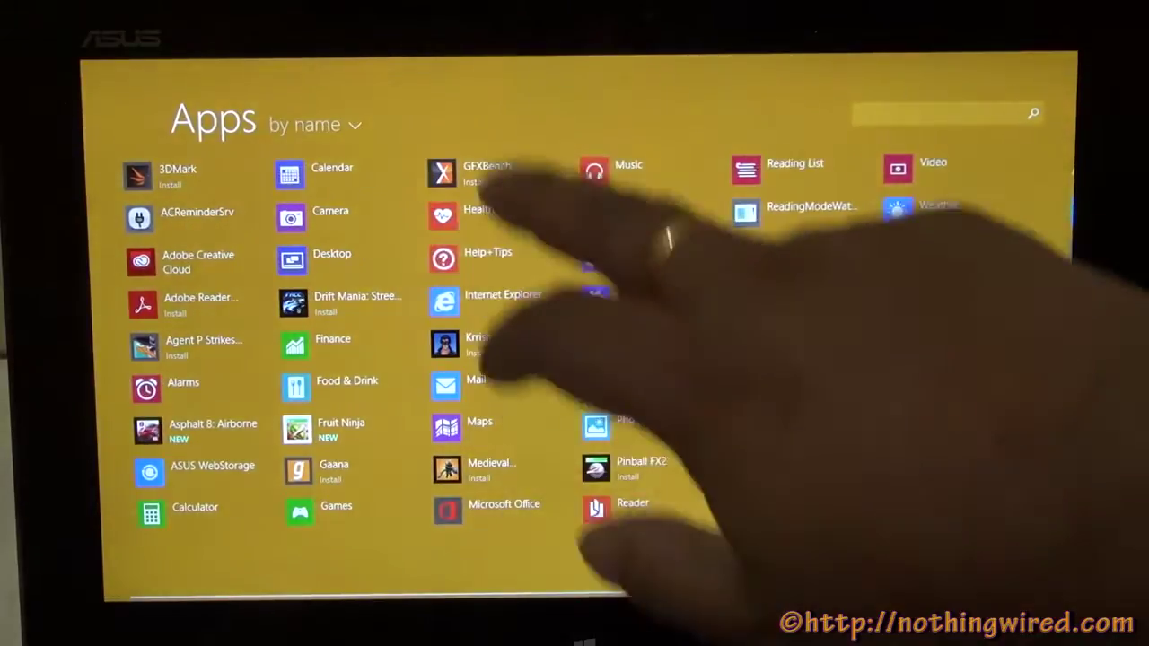
drag(487, 192, 471, 297)
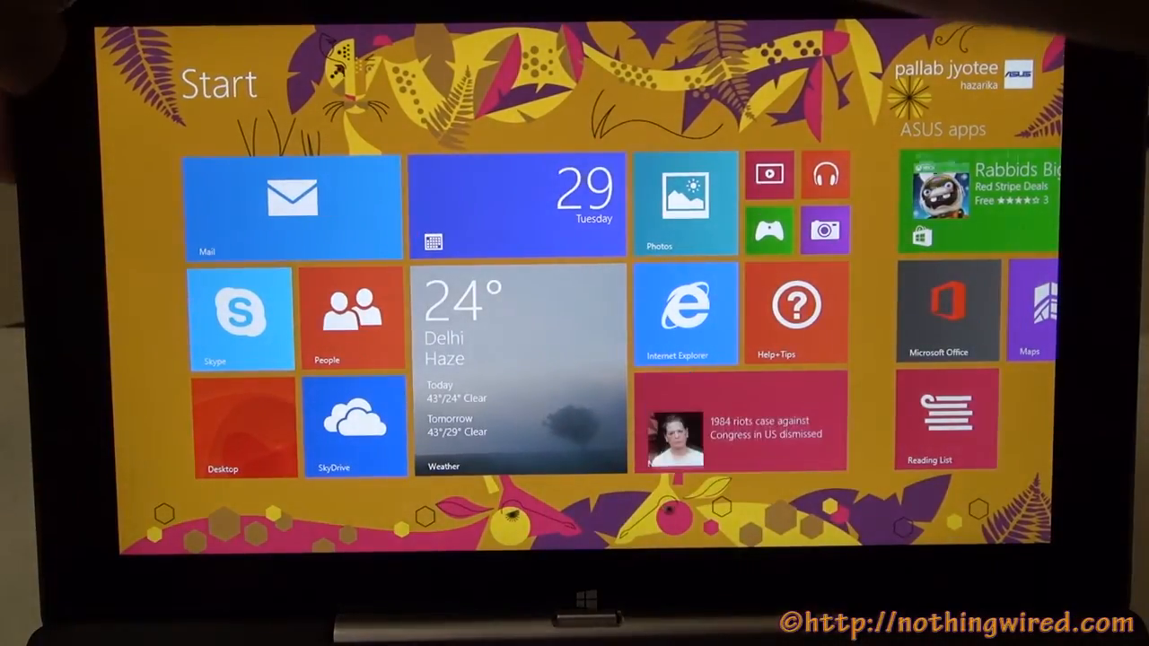
key(super)
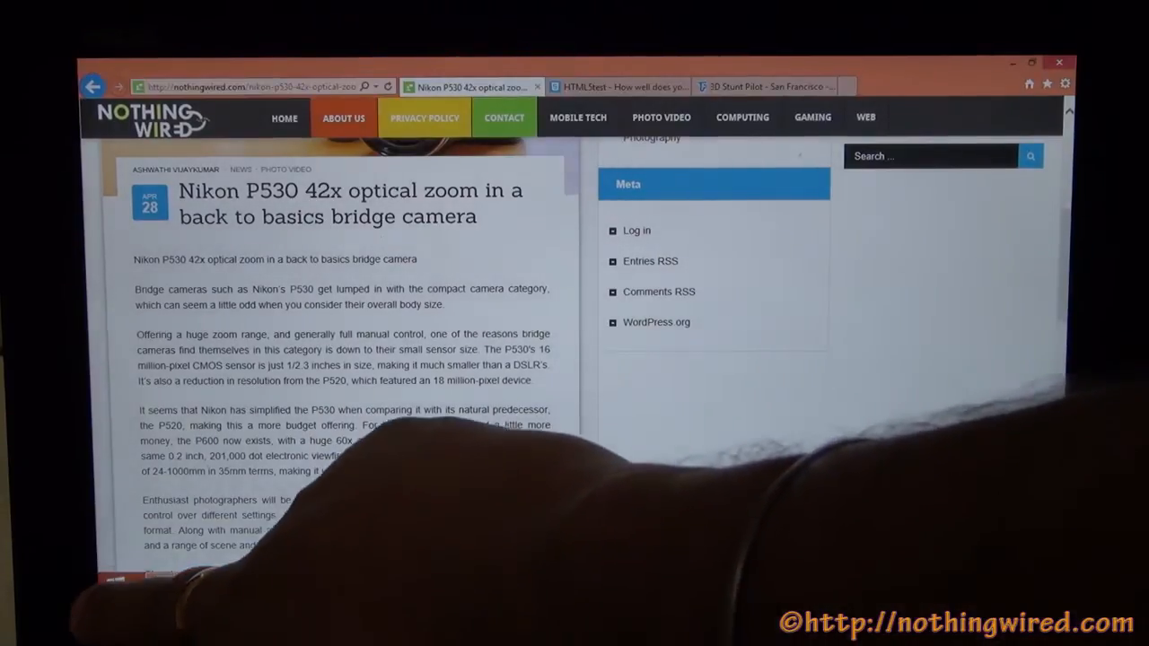
Return to Start and swipe through the tiles to the last ASUS apps group
key(super)
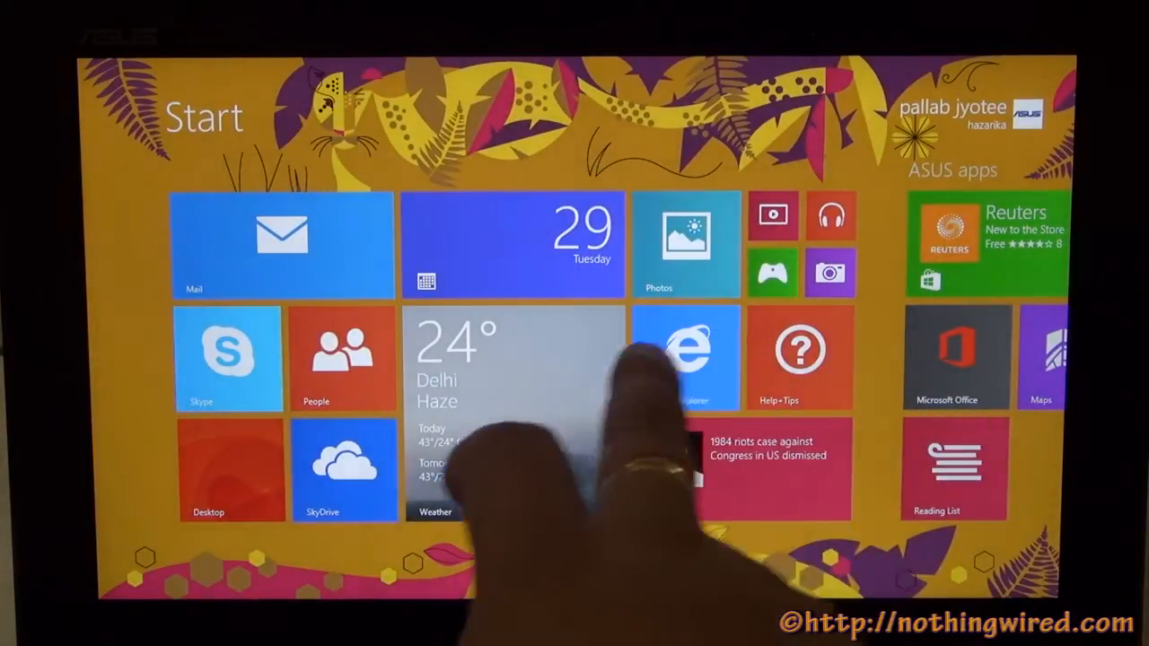
drag(590, 437, 386, 539)
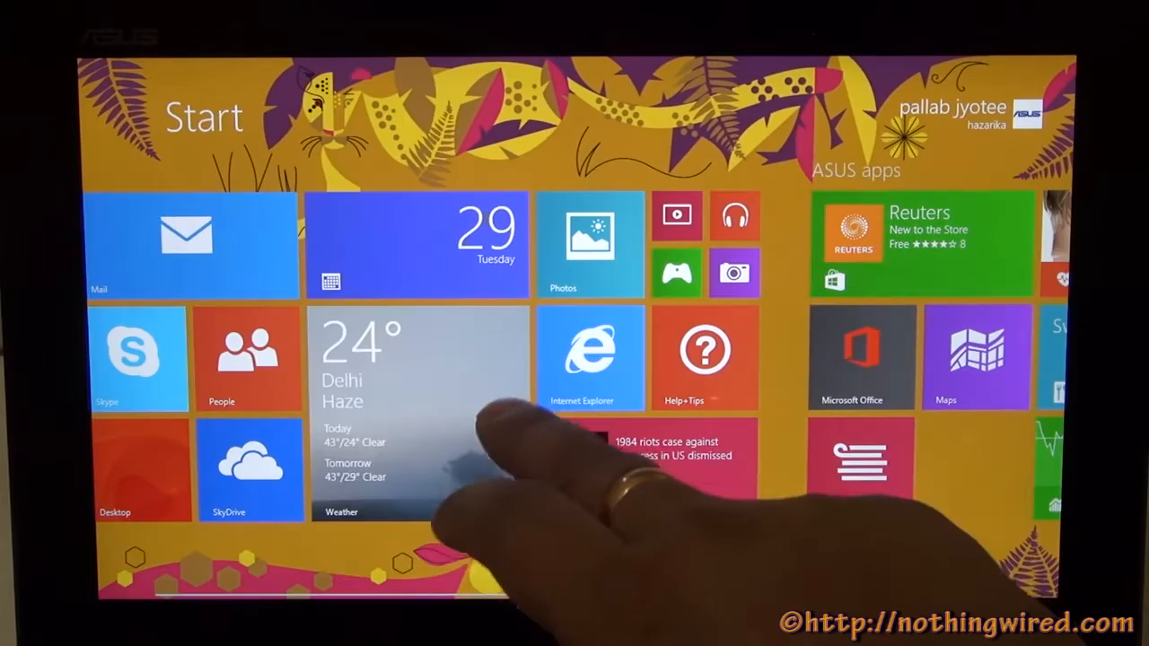
mouse_move(385, 359)
mouse_down()
mouse_move(551, 385)
mouse_move(269, 341)
mouse_up()
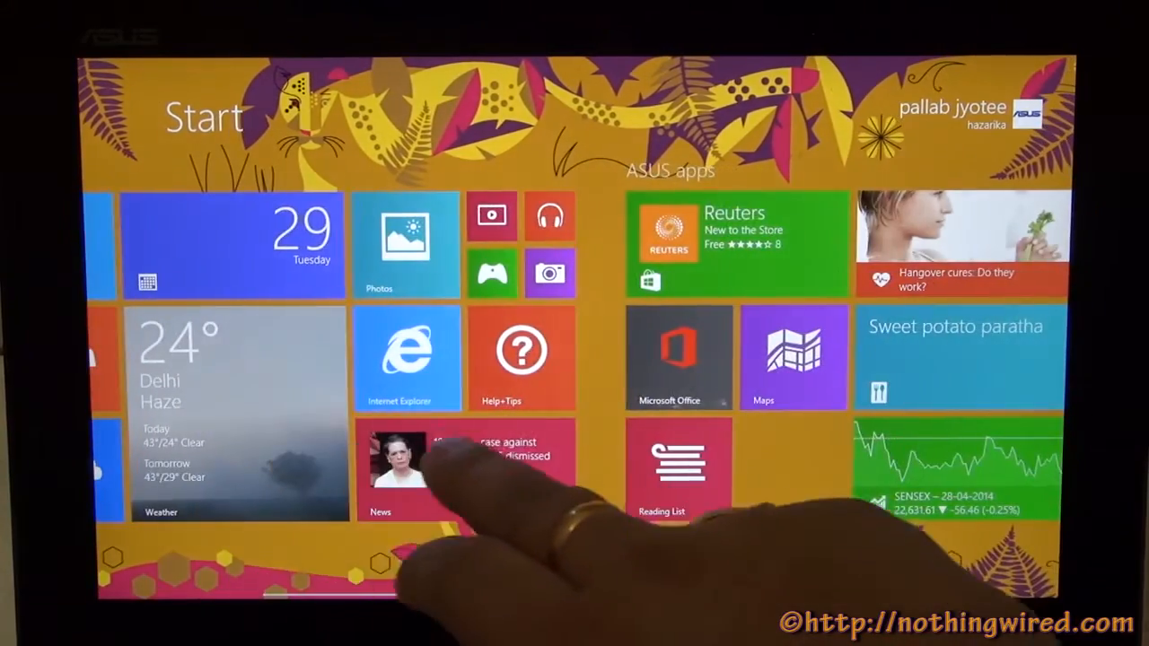
drag(437, 461, 243, 410)
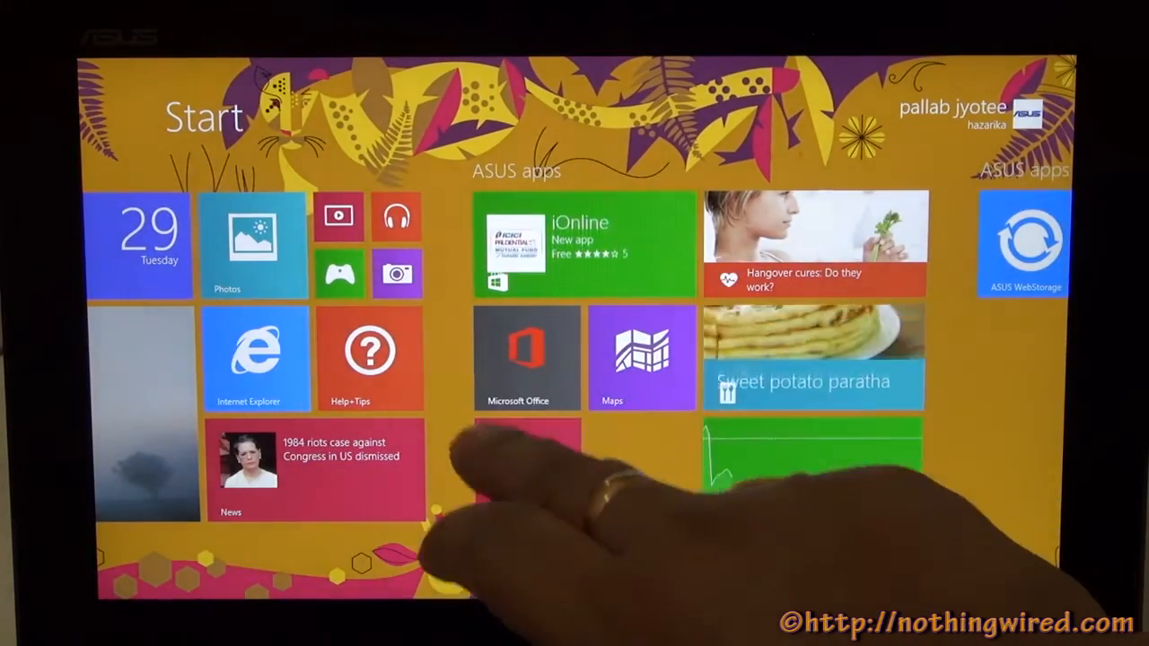
drag(487, 385, 359, 372)
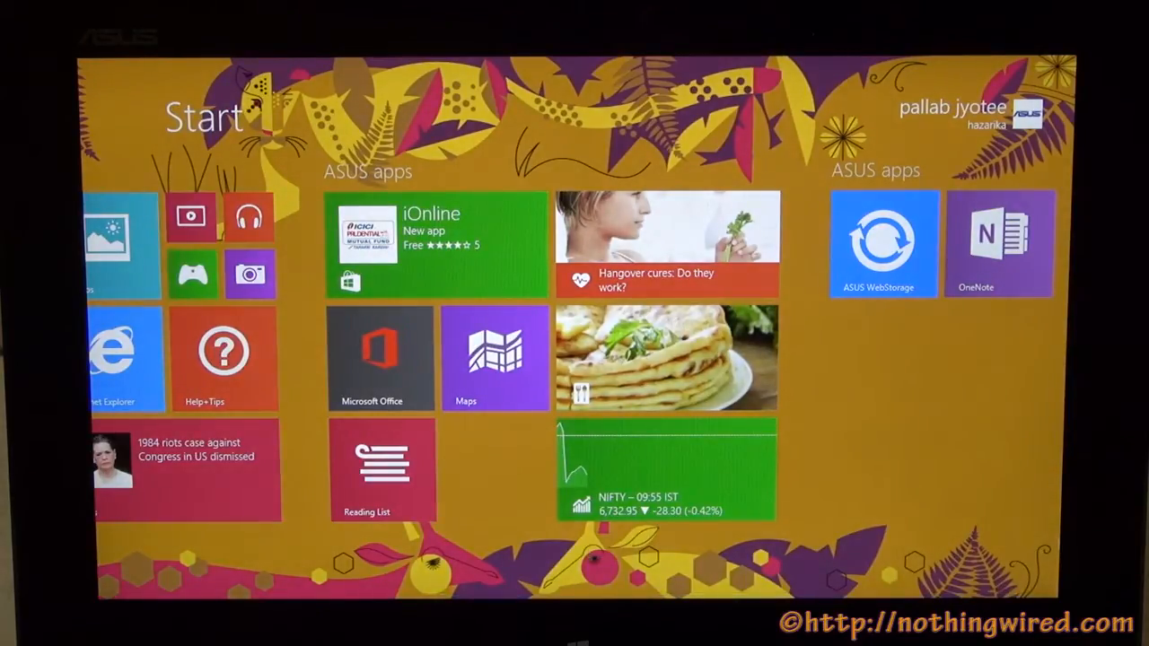
drag(988, 467, 601, 369)
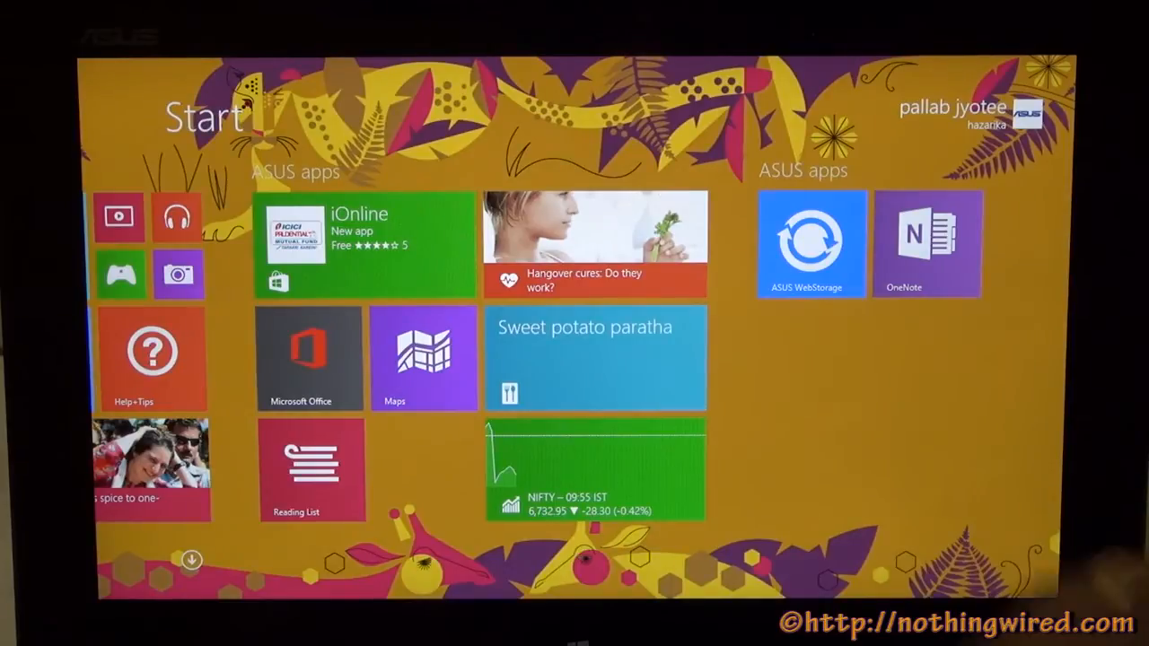
Swipe back to the first tiles and bring up the Apps list sorted by name
drag(449, 306, 709, 332)
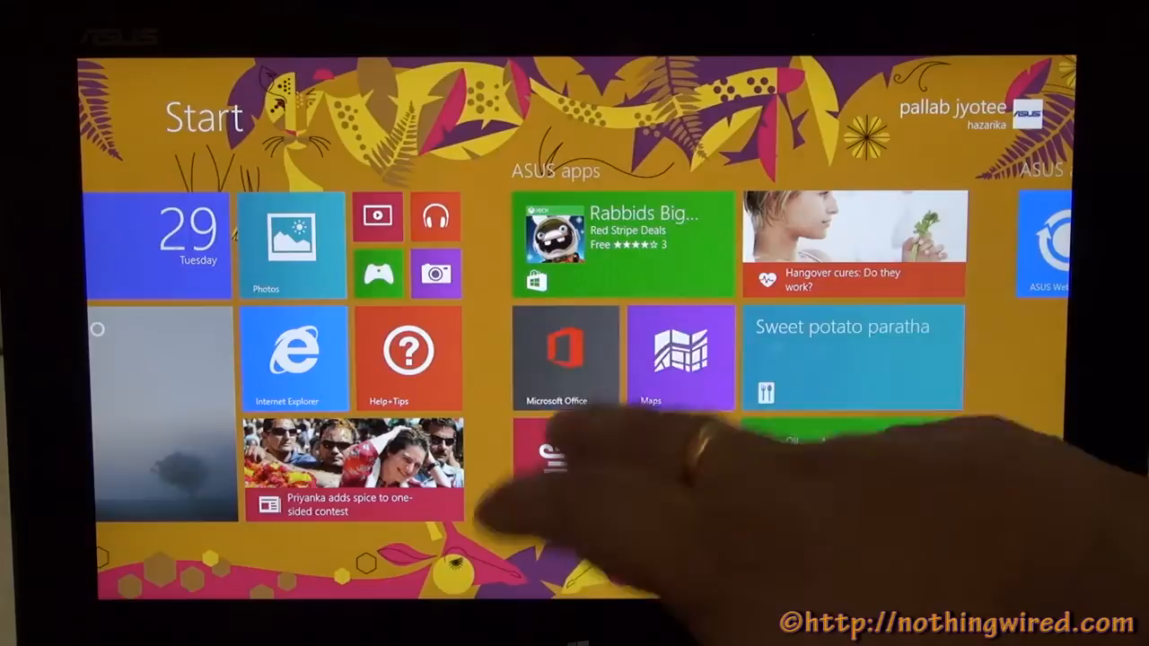
drag(350, 359, 745, 359)
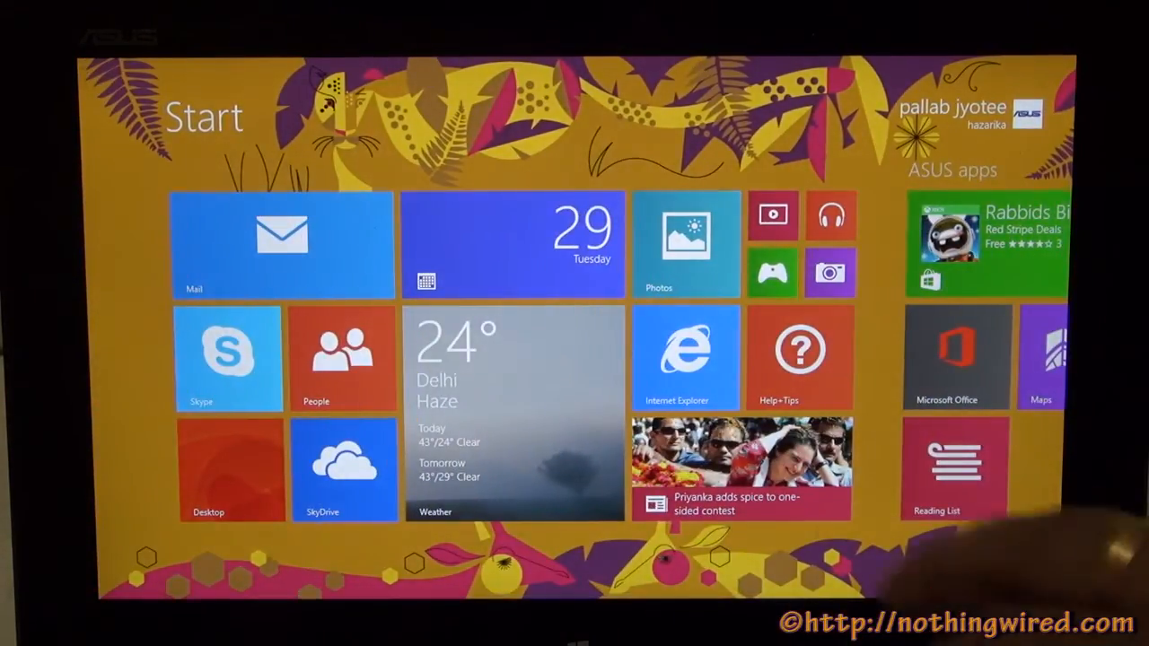
drag(691, 503, 790, 377)
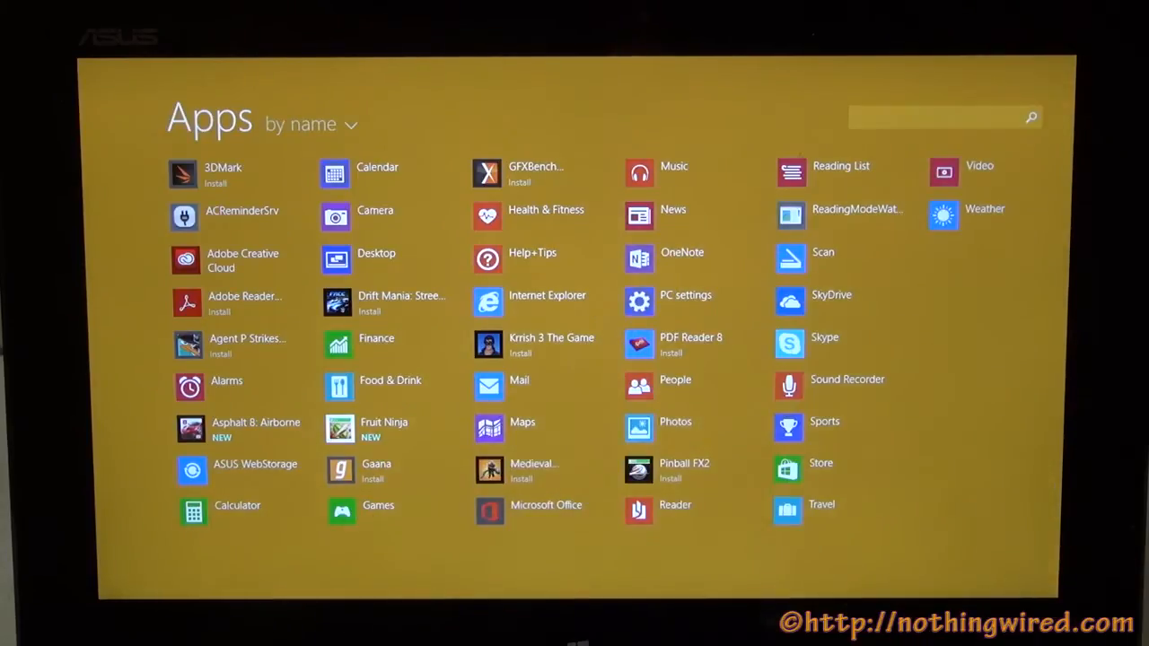
drag(772, 422, 512, 485)
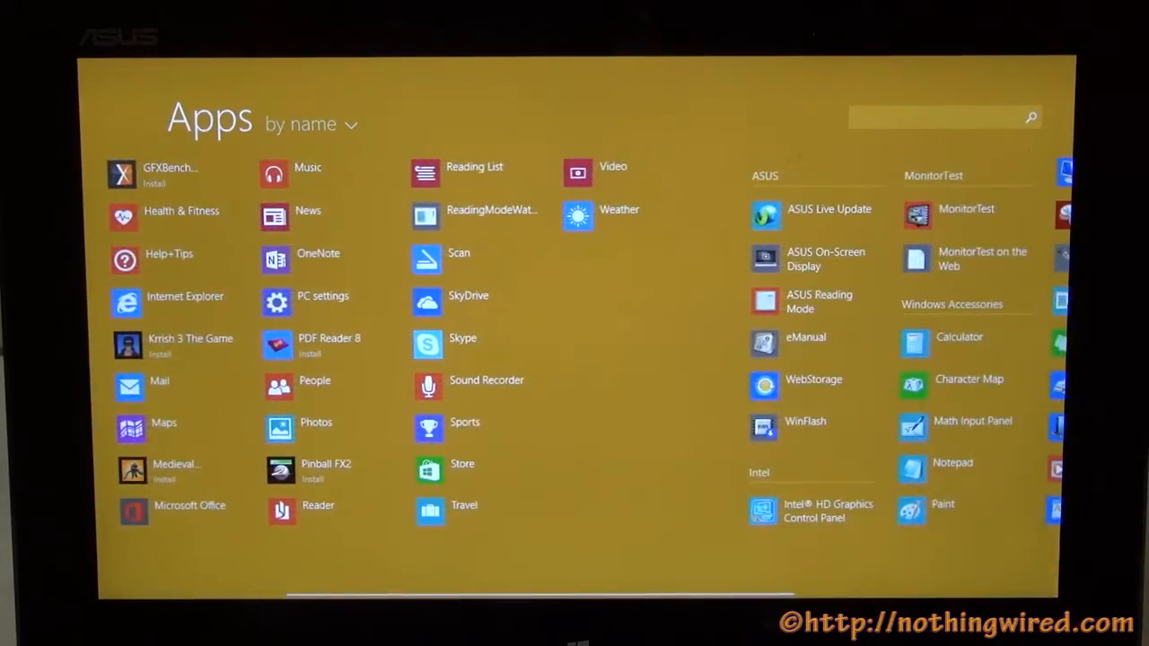
Pan the Apps list through the ASUS, Accessories and Windows System groups, then return to Start
drag(602, 371, 296, 431)
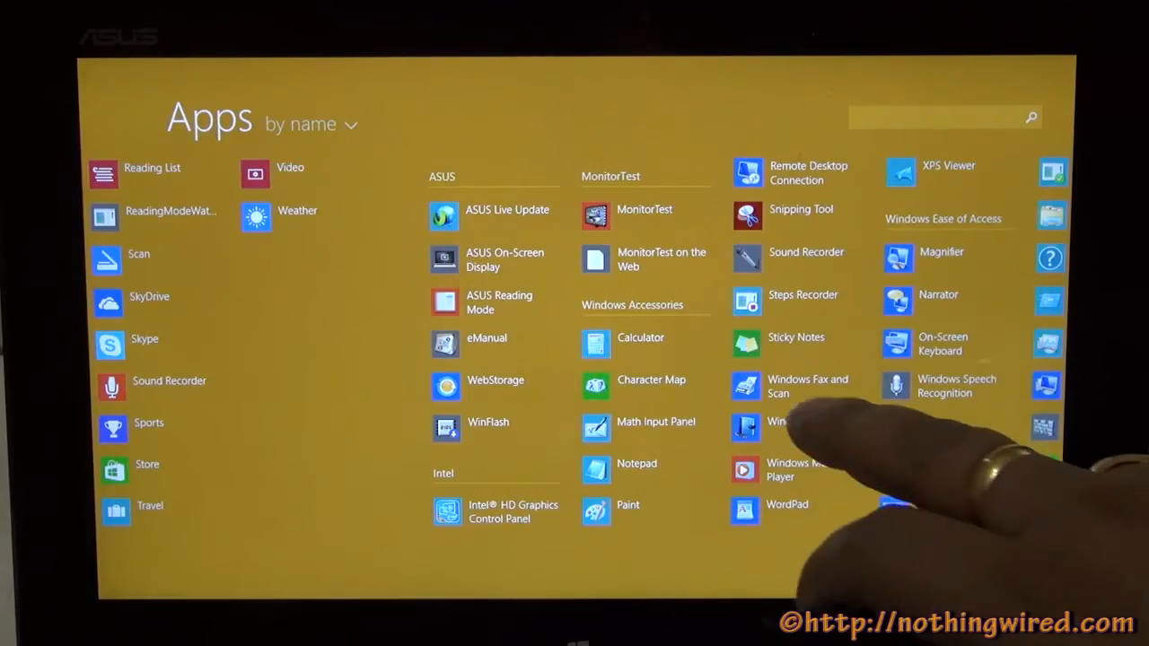
drag(763, 372, 574, 382)
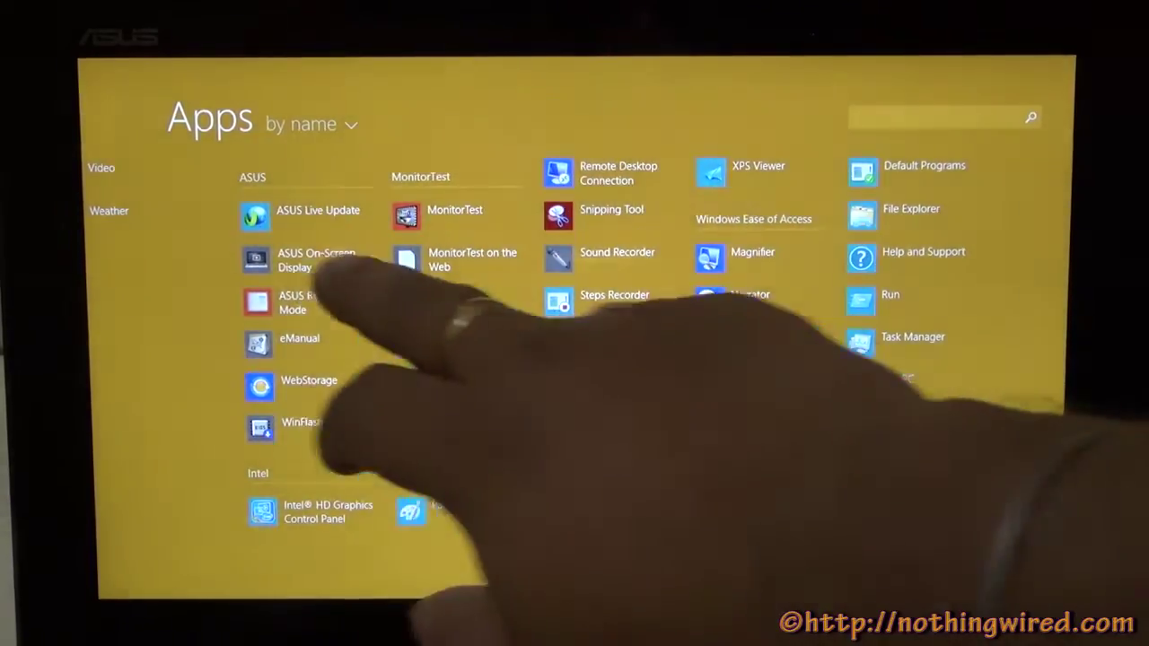
drag(386, 333, 808, 341)
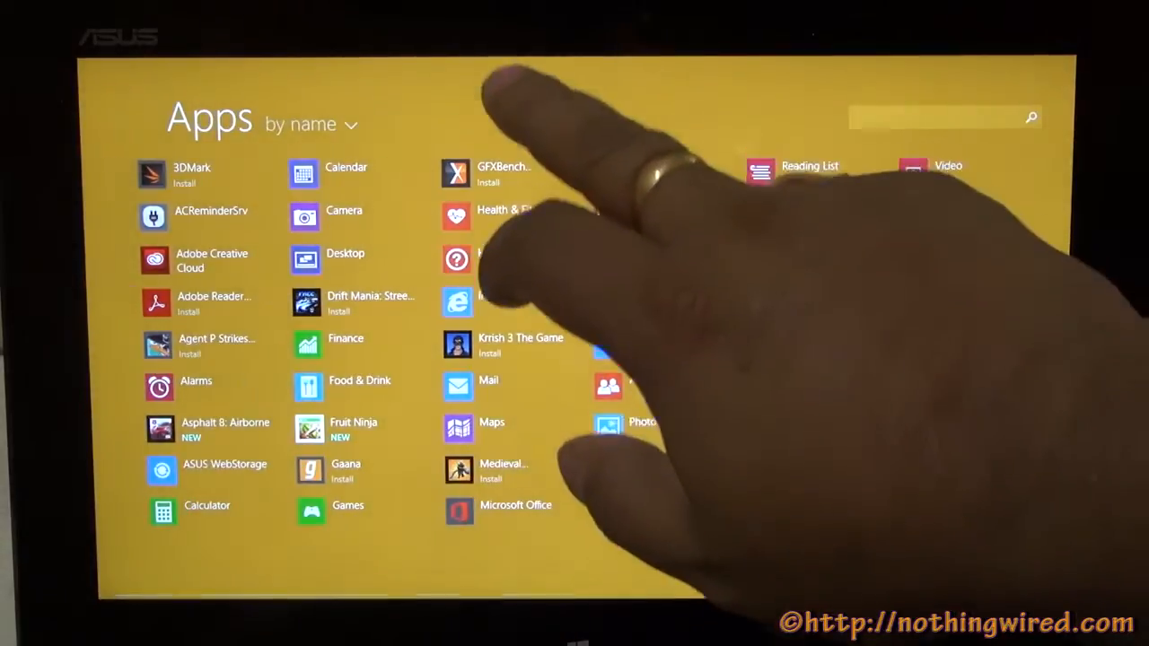
drag(500, 98, 763, 575)
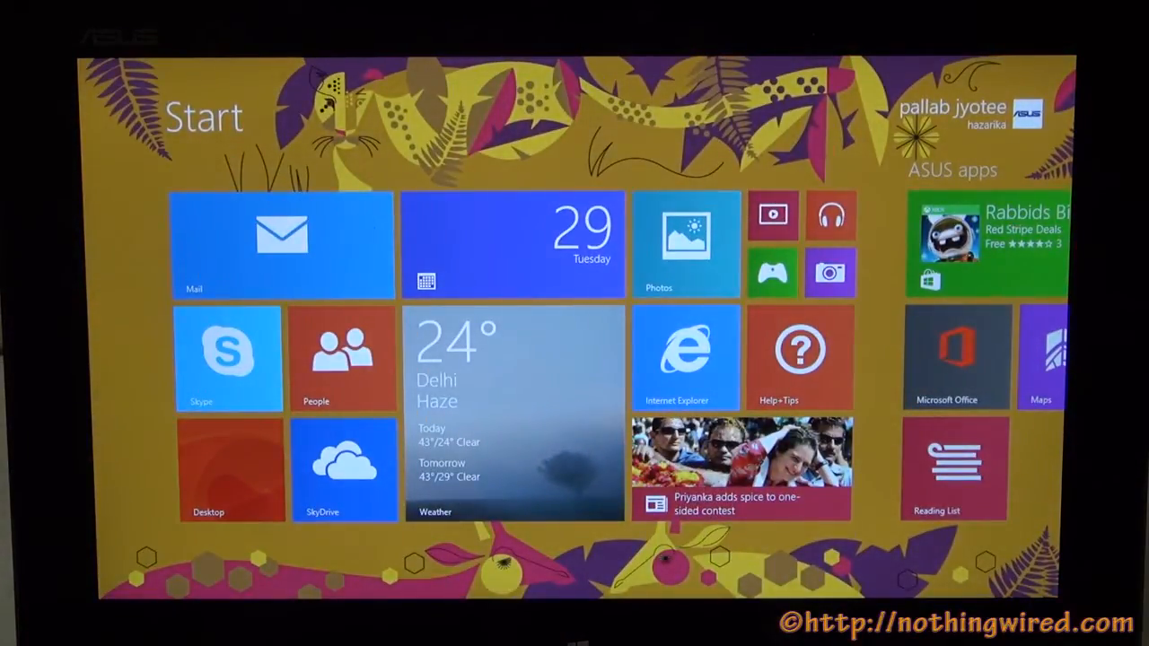
Check the screen brightness level in the Settings charm and head into PC settings
drag(1077, 297, 790, 431)
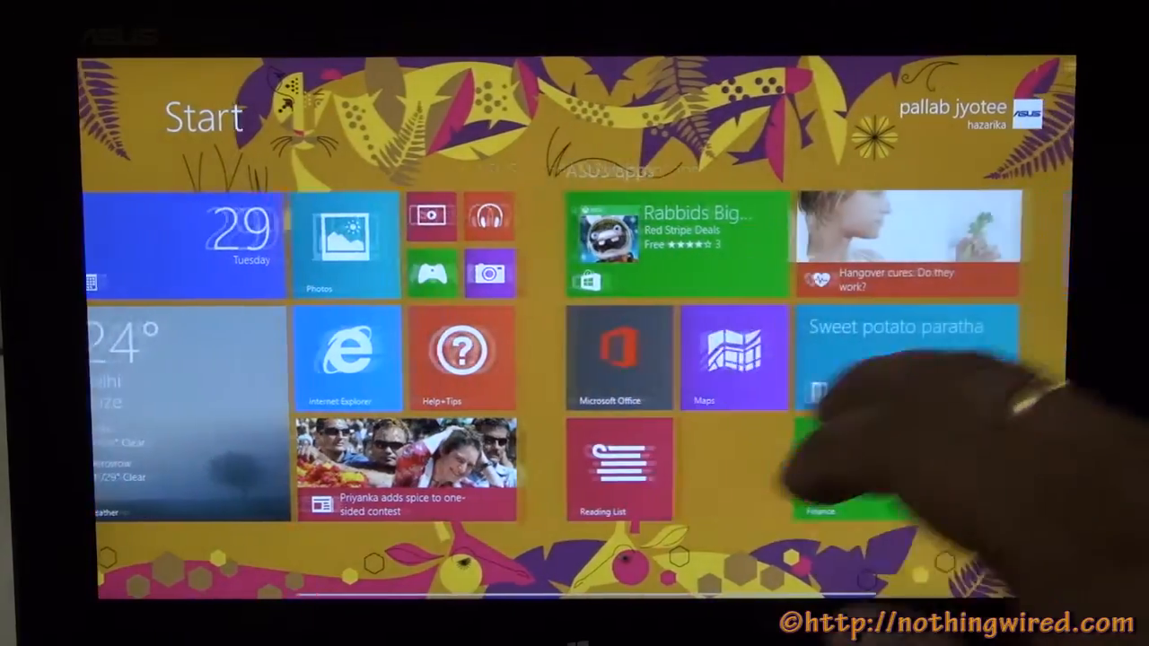
drag(1140, 332, 970, 337)
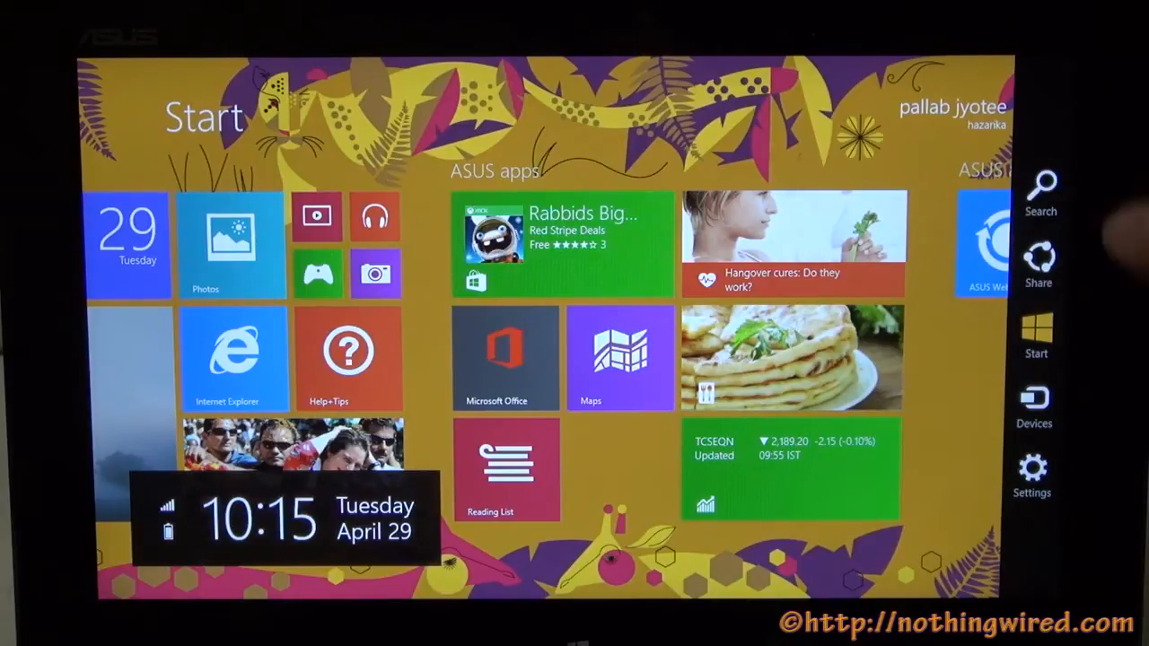
click(1032, 474)
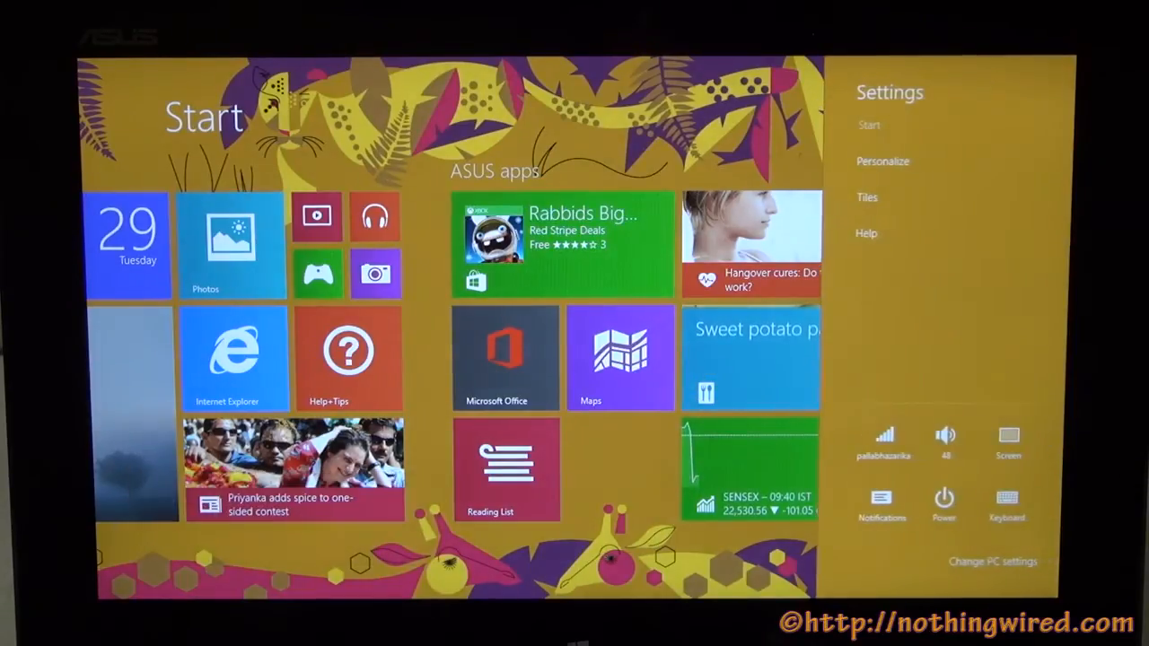
click(1004, 435)
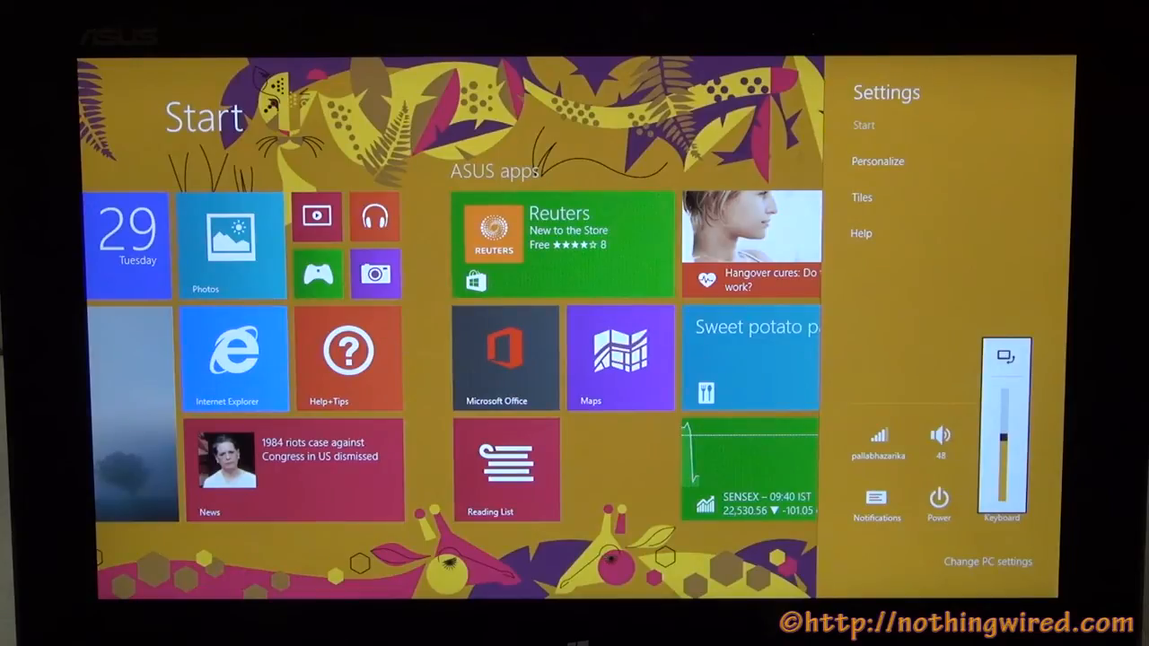
click(1005, 547)
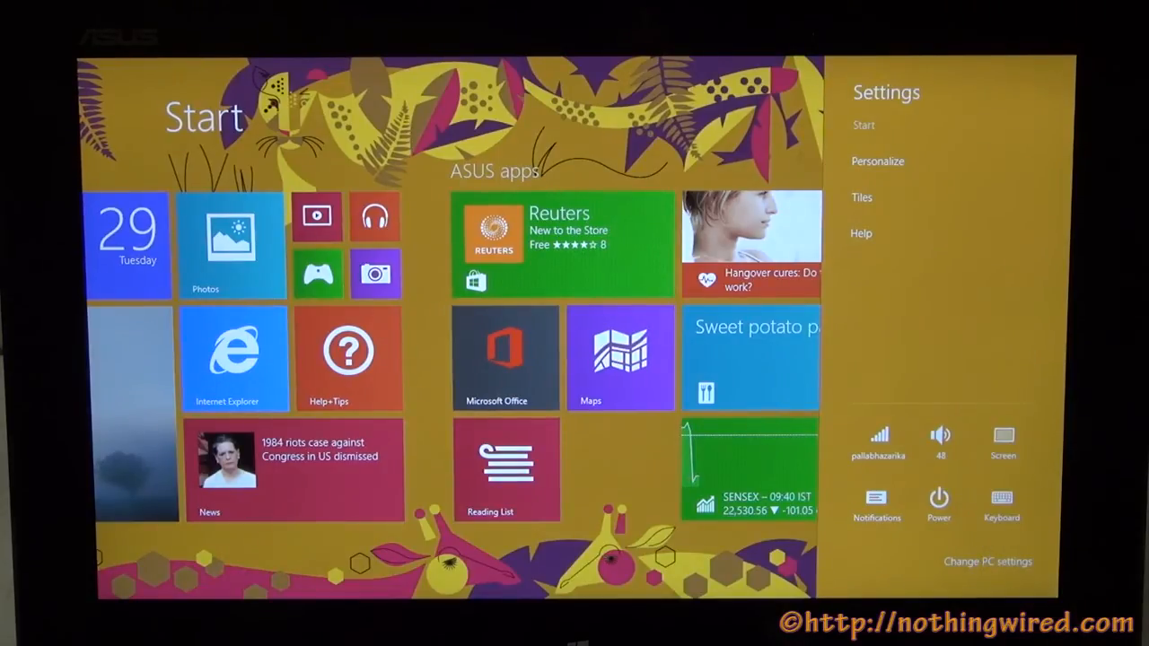
click(987, 561)
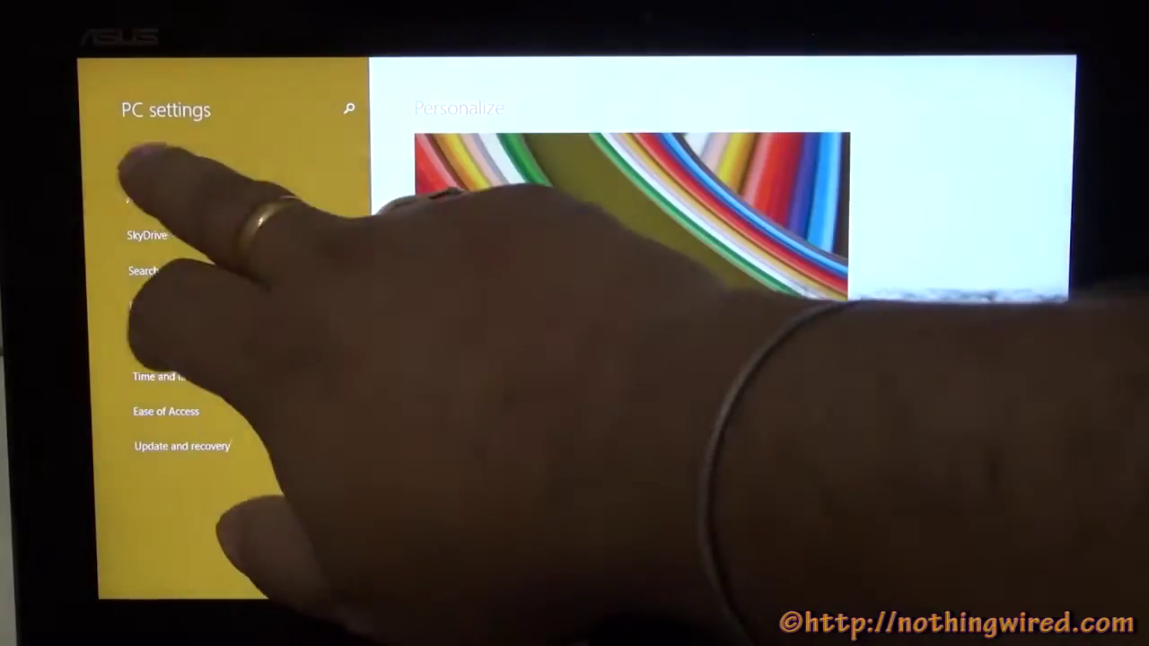
click(159, 163)
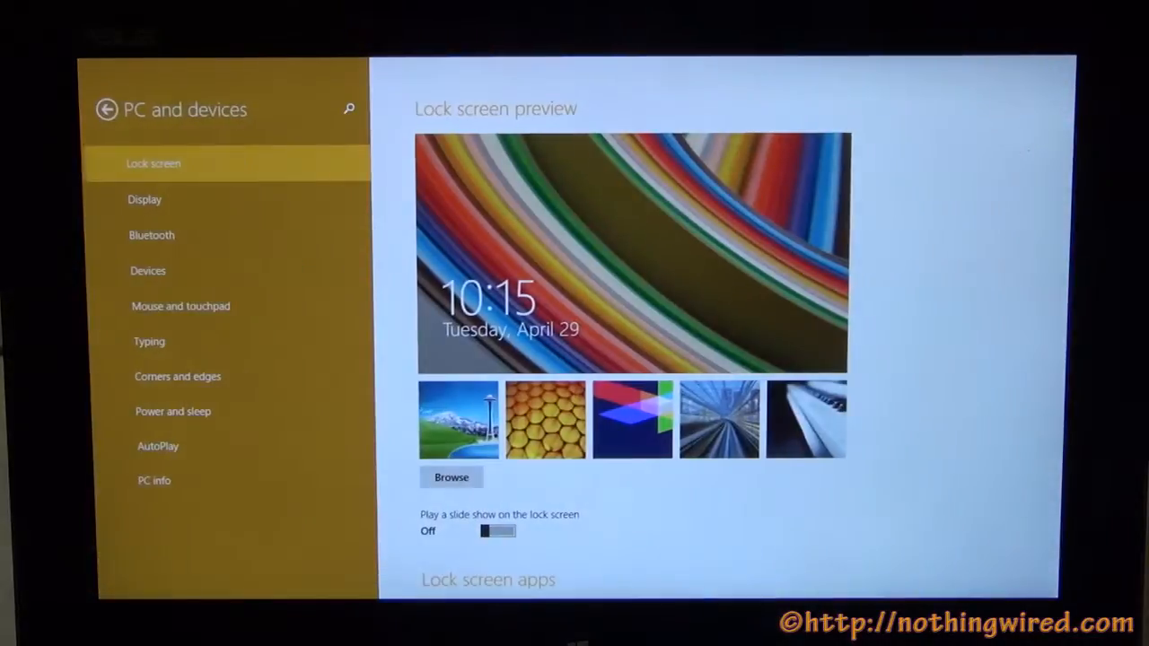
click(152, 480)
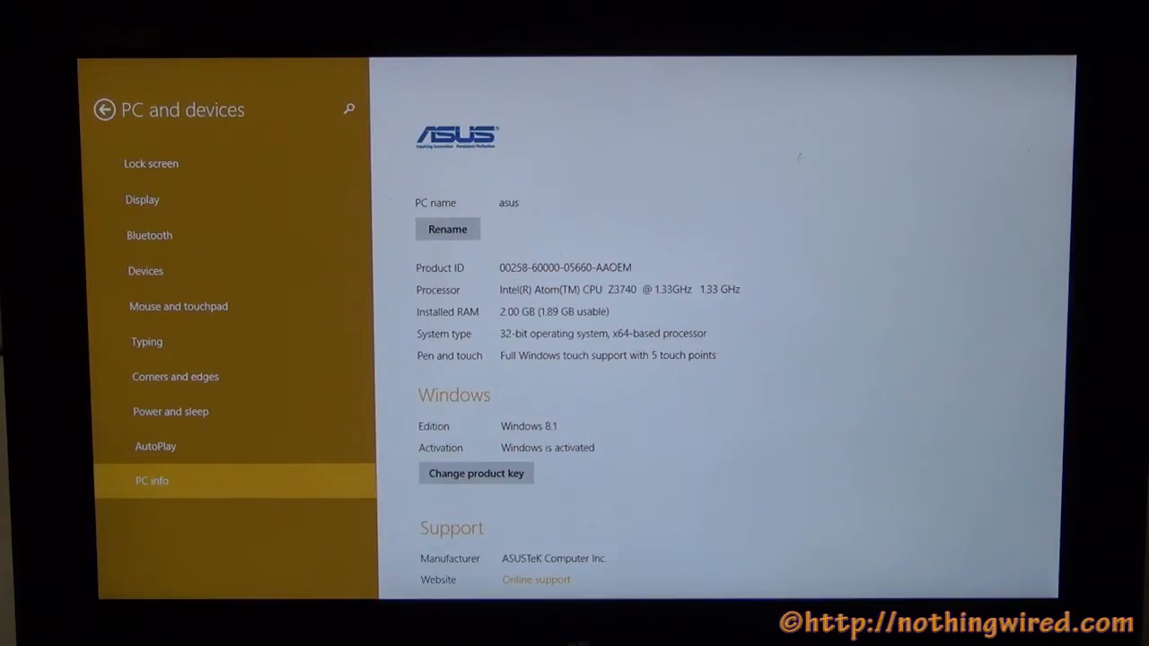
scroll(718, 404, down, 3)
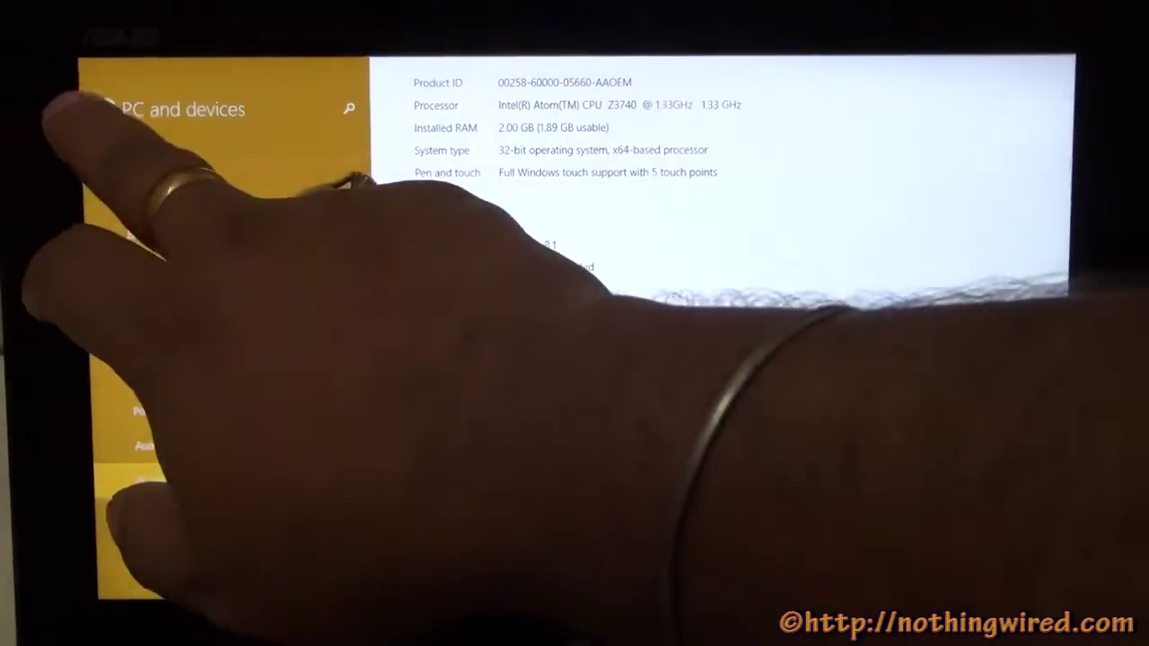
click(104, 109)
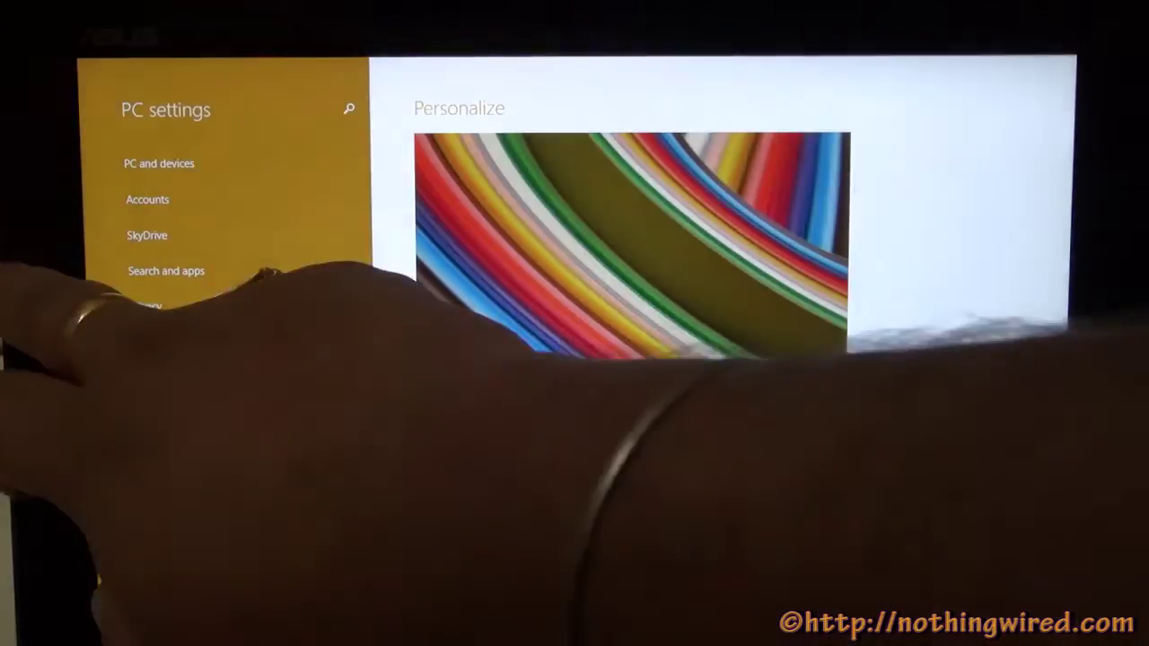
Switch to the desktop and launch PassMark MonitorTest from the taskbar
drag(85, 332, 404, 328)
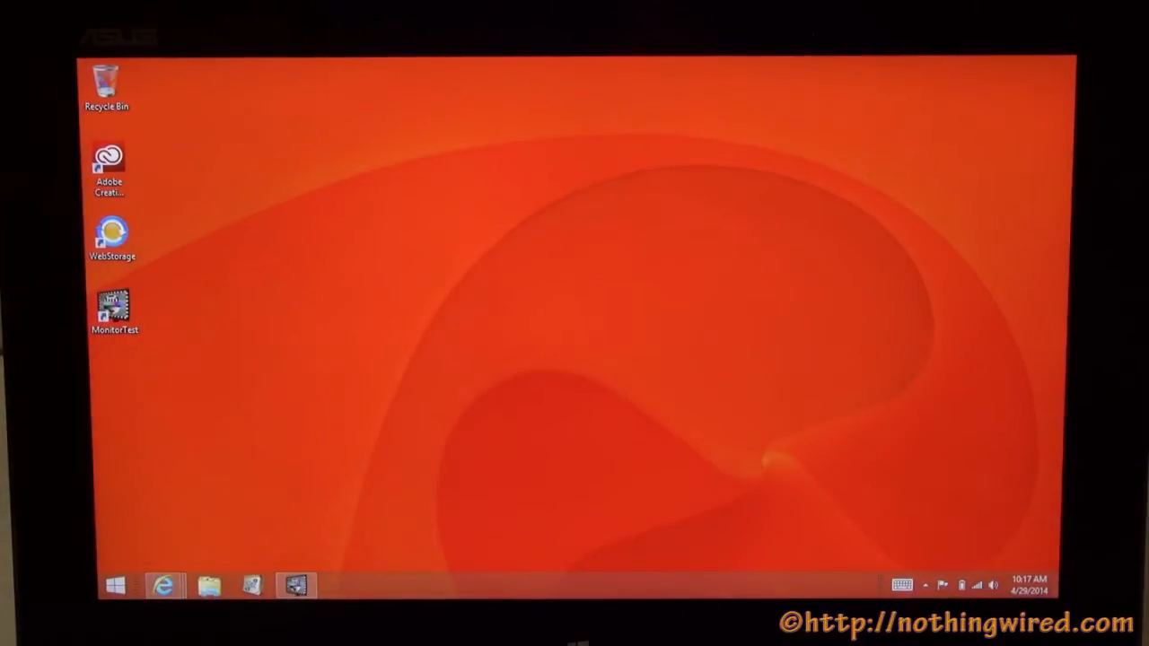
click(297, 585)
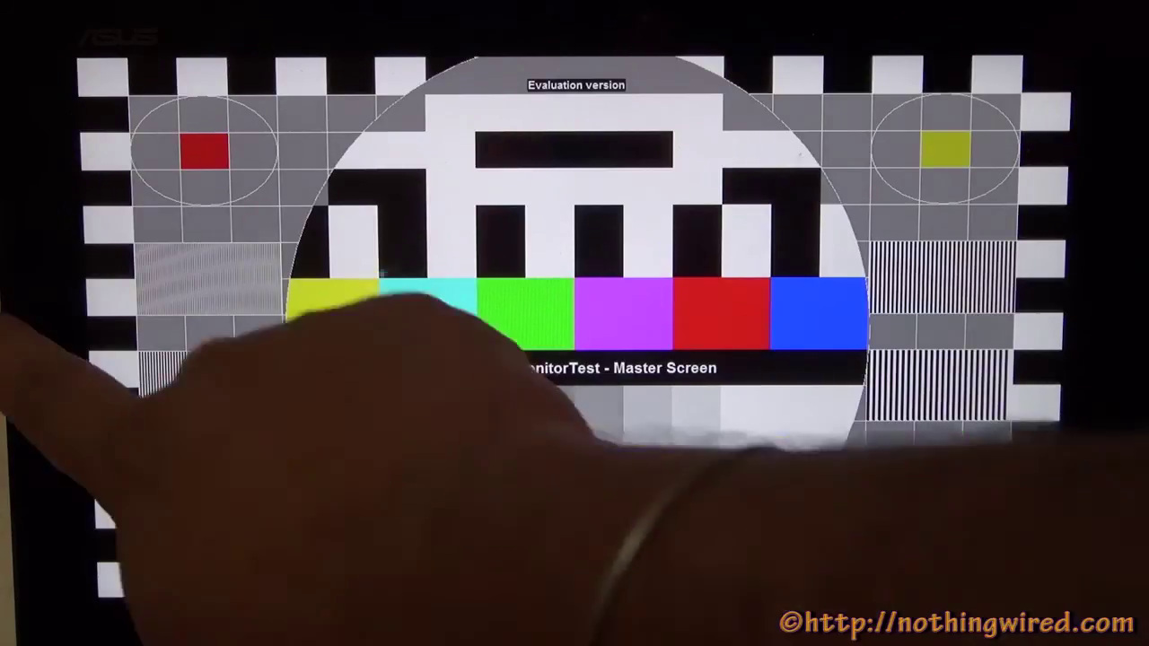
Bring up the Search charm, view its search locations, and dismiss it without searching
drag(85, 332, 503, 359)
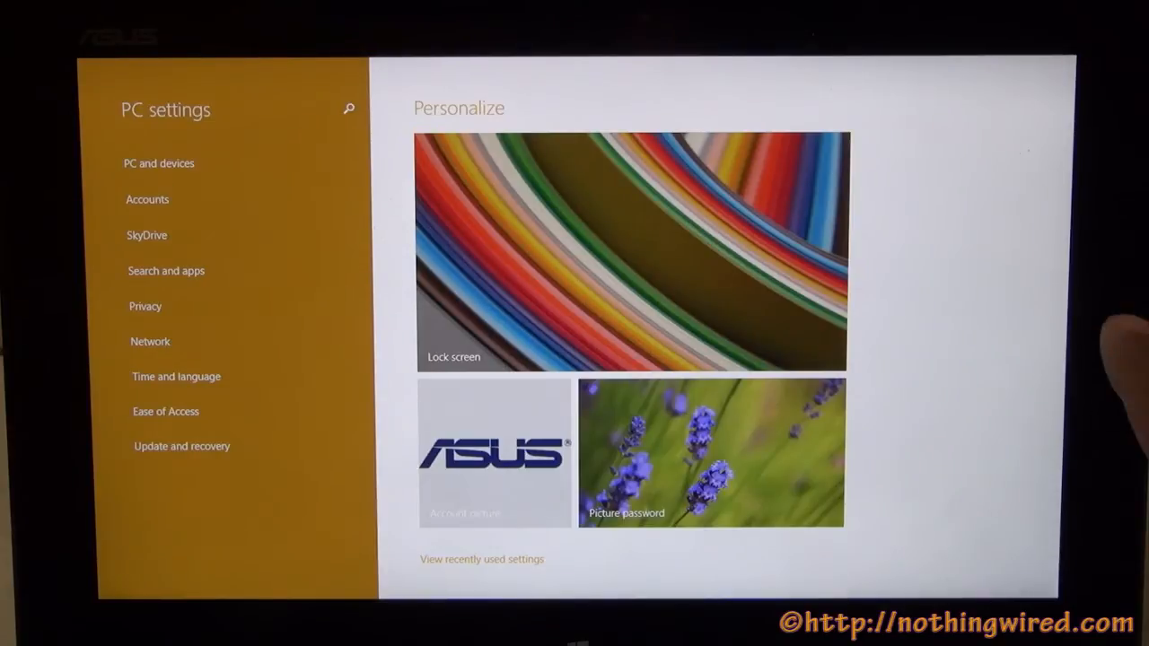
drag(1073, 360, 898, 404)
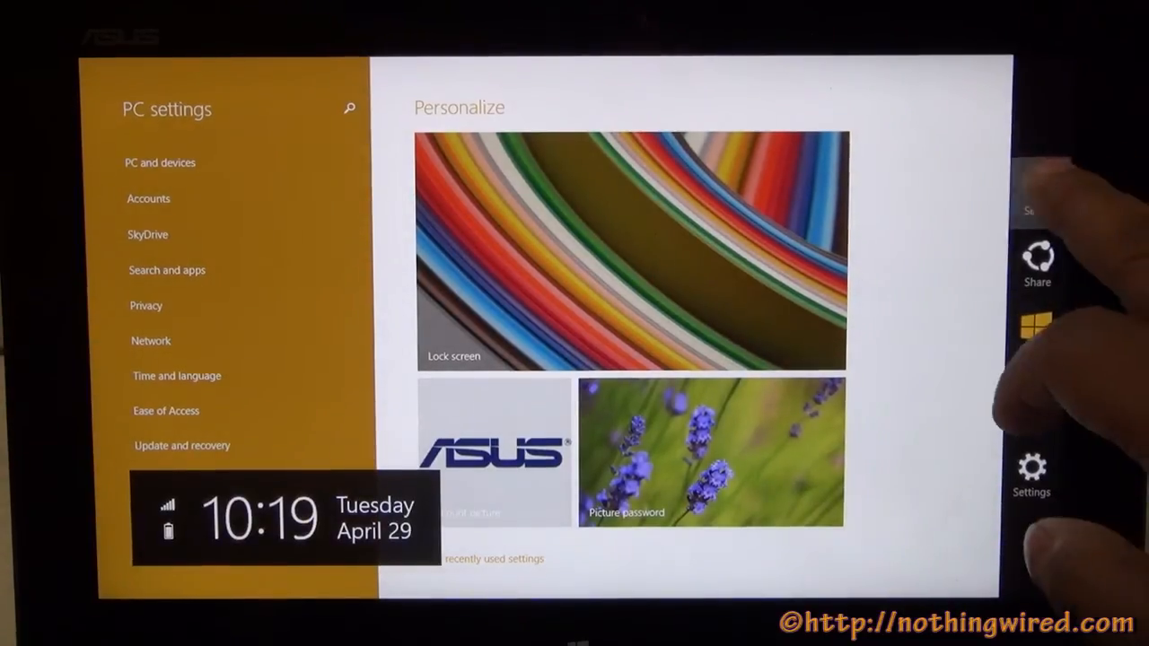
click(1041, 193)
click(884, 125)
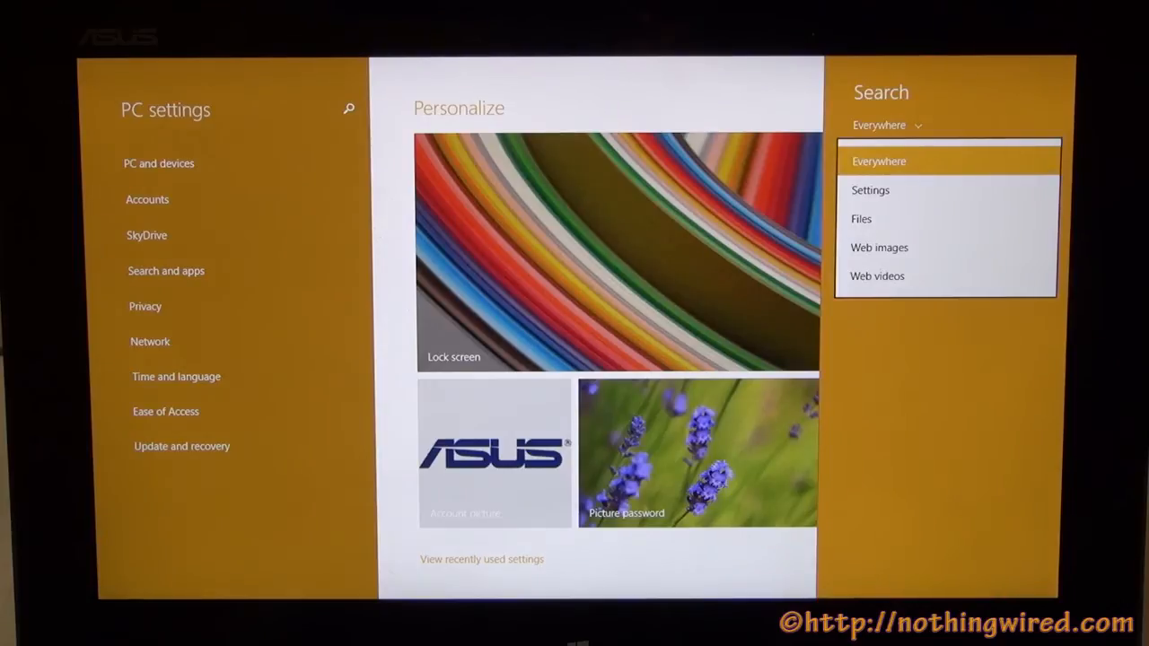
click(215, 525)
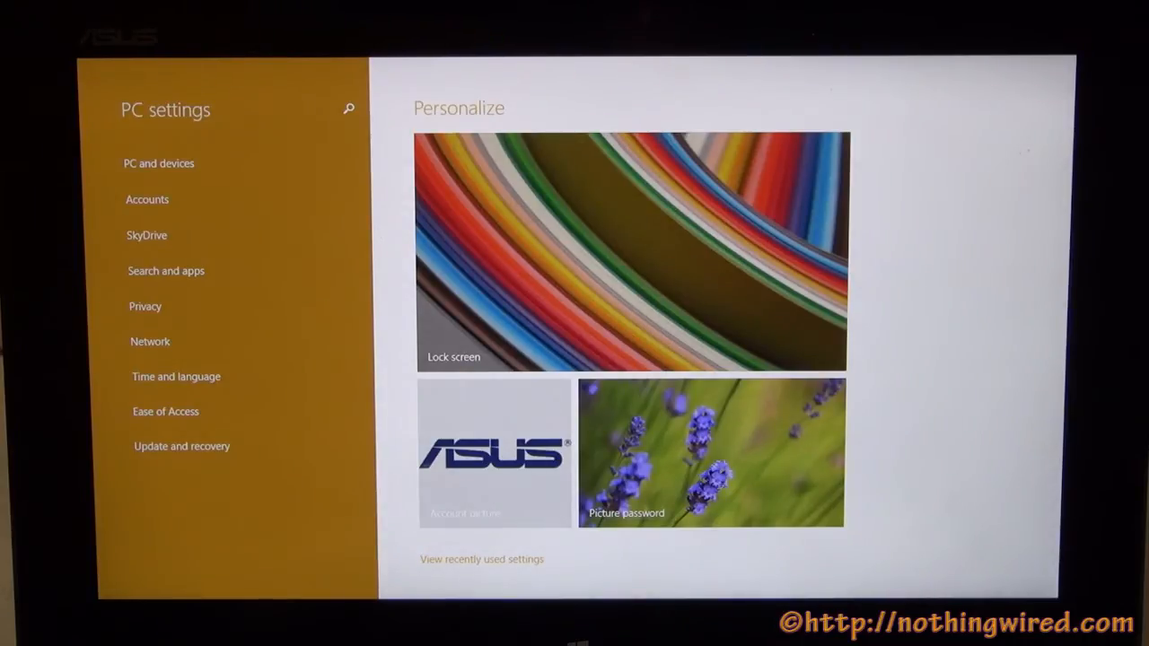
Go via Start to the desktop, close the full-screen test pattern and exit MonitorTest
key(super)
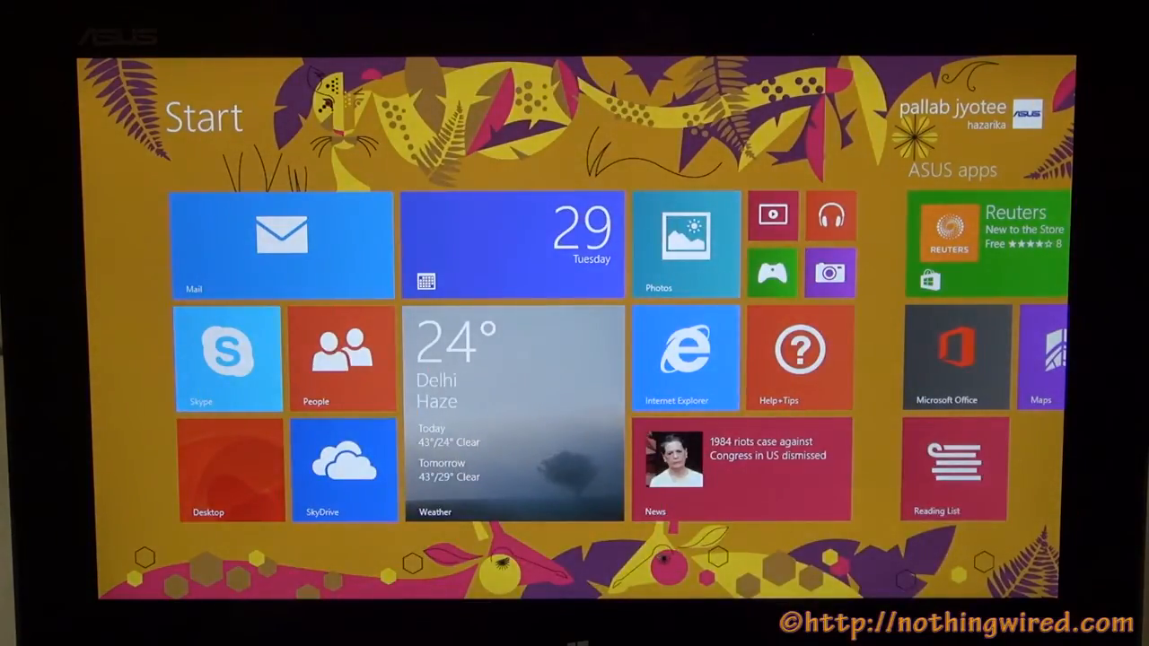
click(236, 476)
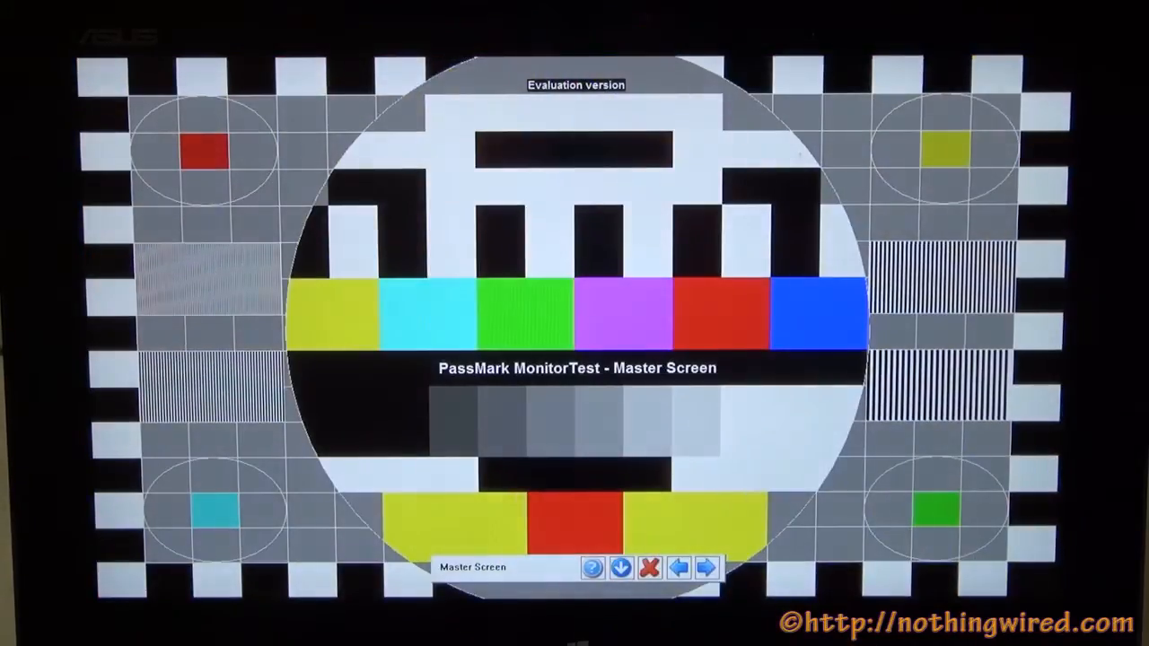
click(649, 567)
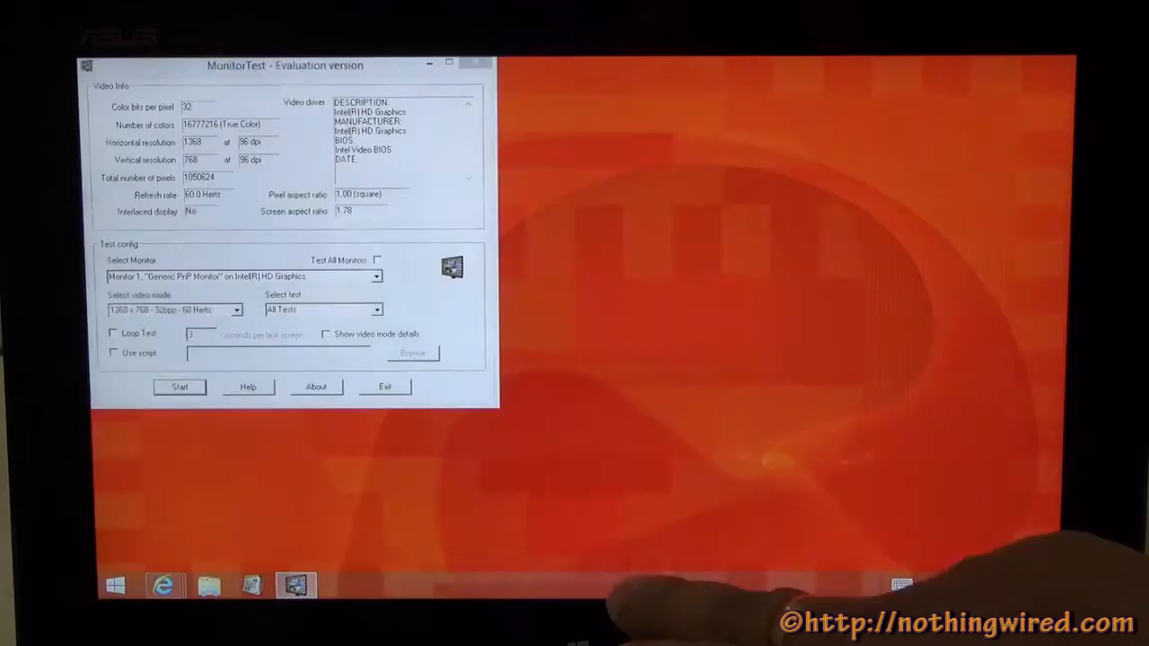
click(385, 387)
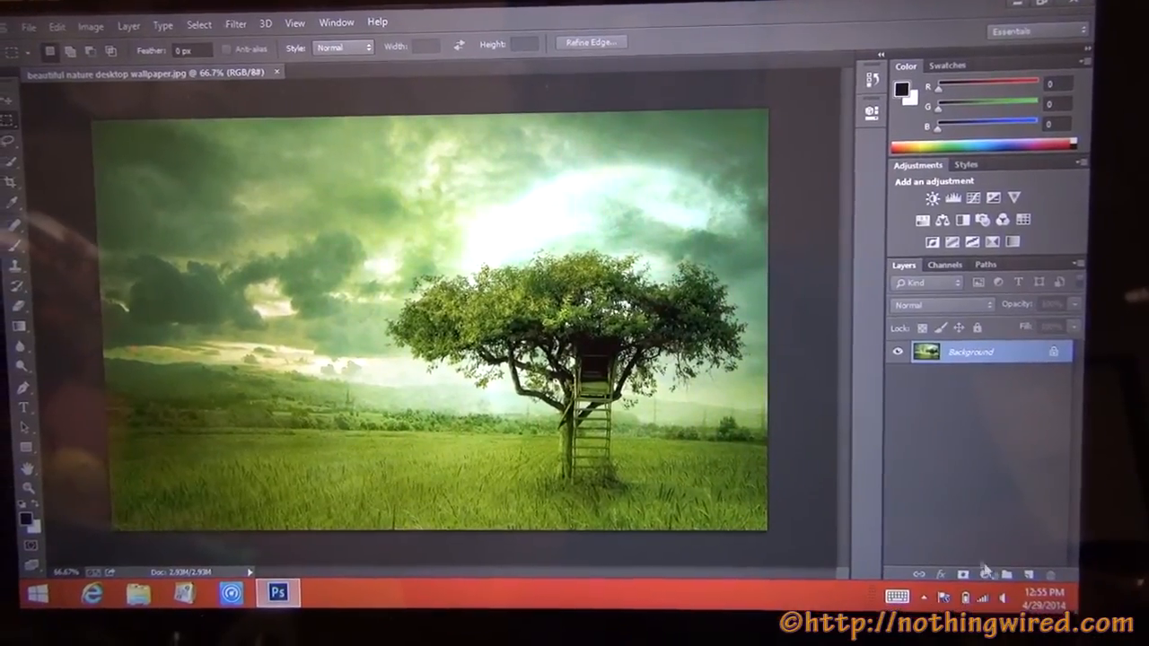
Add a new empty layer above the background and delete it again
click(1028, 573)
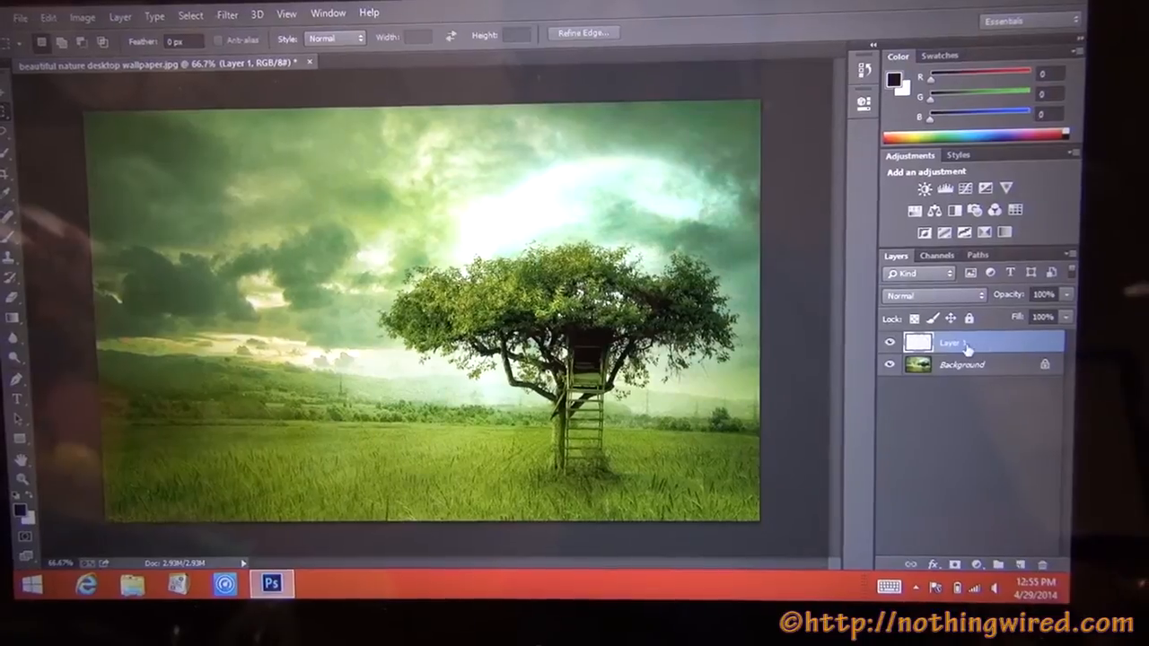
drag(966, 348, 1039, 564)
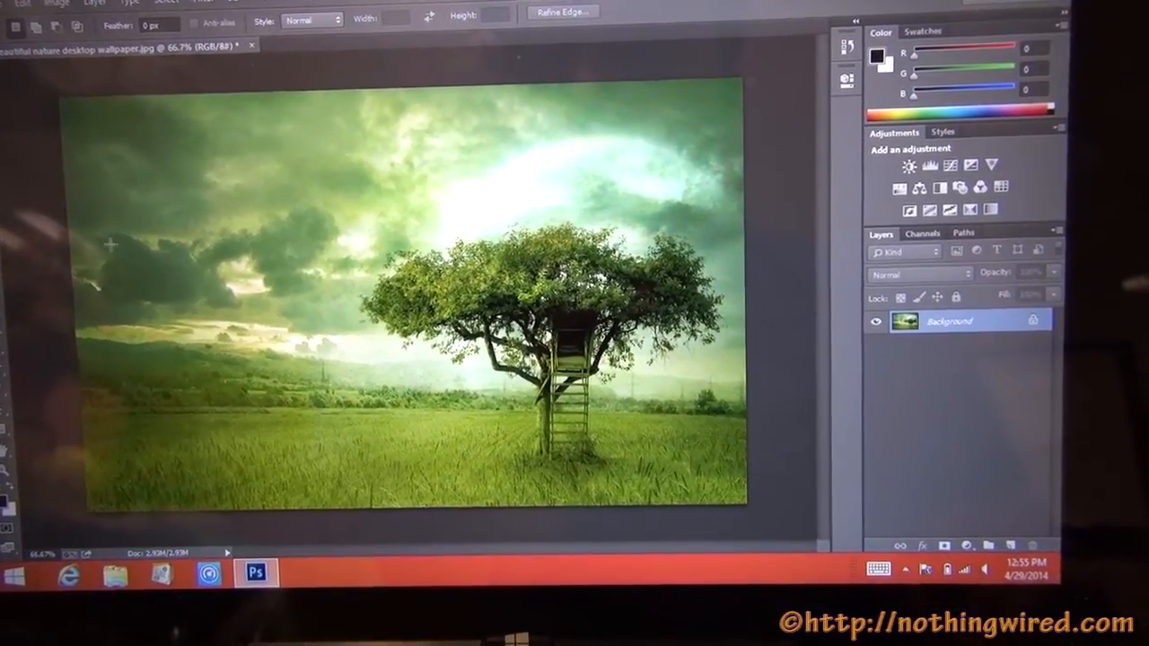
Select a wide band across the sky and tree and replace it with Content-Aware fill
mouse_move(99, 241)
mouse_down()
mouse_move(714, 341)
mouse_move(736, 334)
mouse_up()
right_click(667, 247)
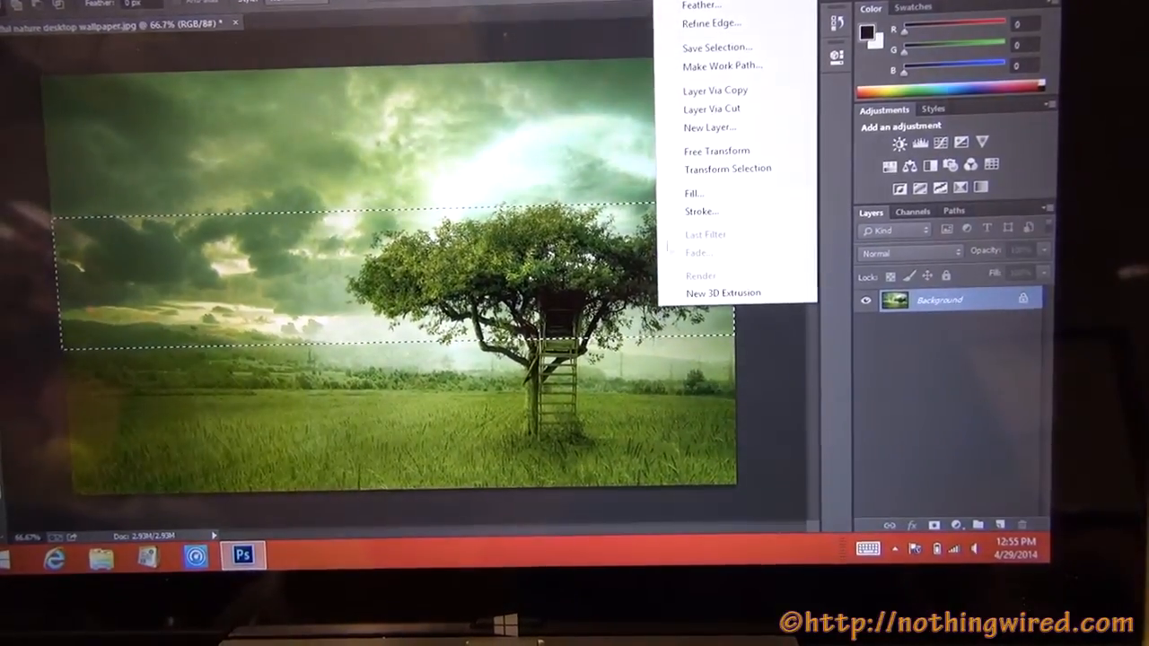
click(704, 197)
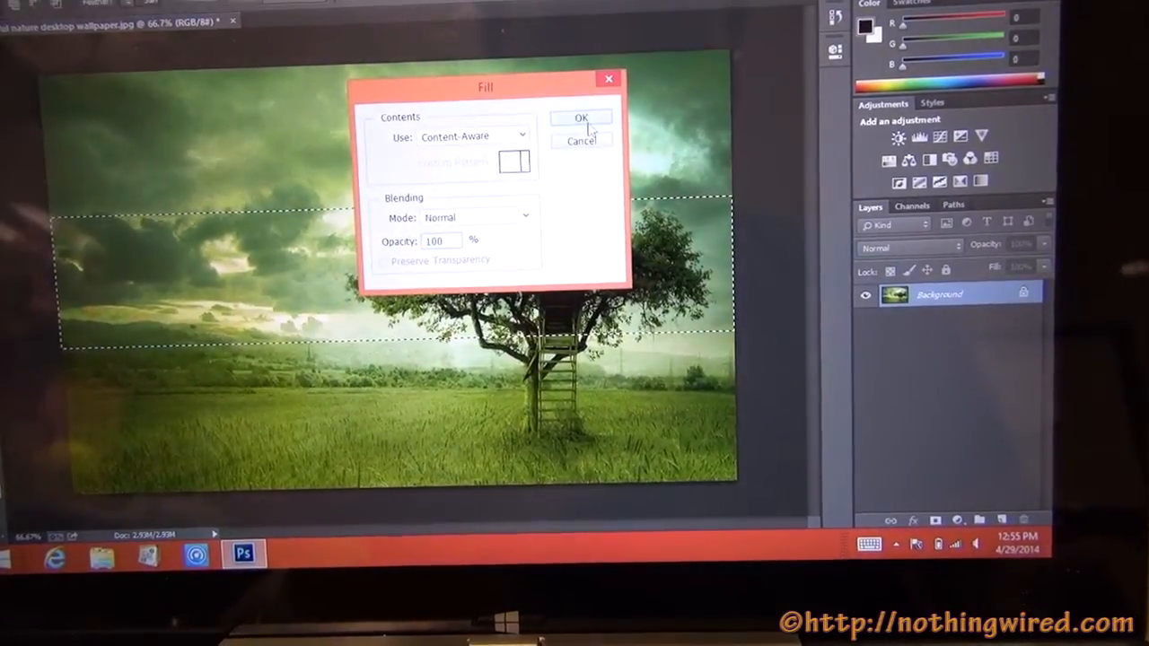
click(586, 120)
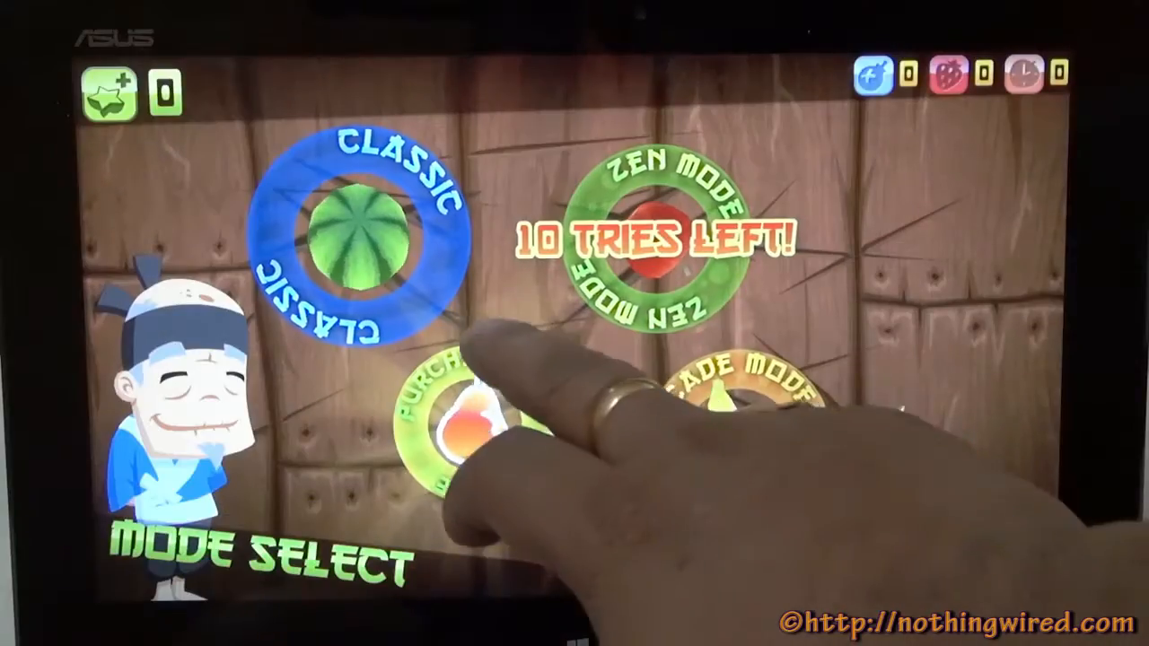
Start a Zen Mode round and slice the falling fruit, chaining combos to build the score
drag(529, 301, 682, 225)
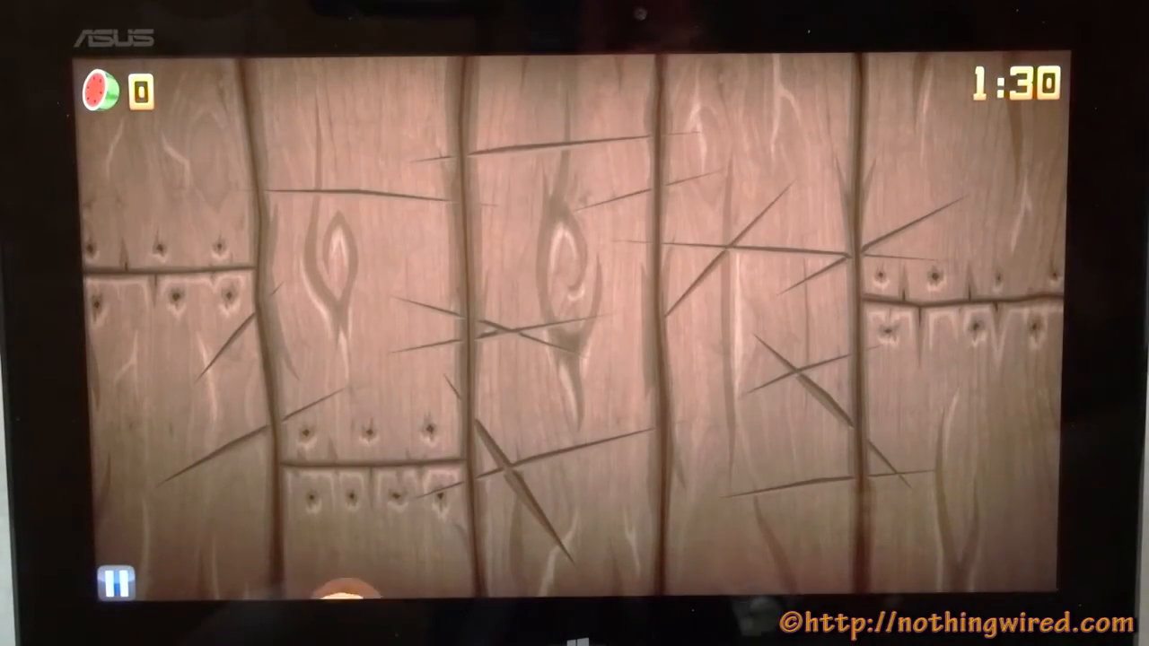
drag(422, 270, 628, 170)
drag(772, 180, 467, 252)
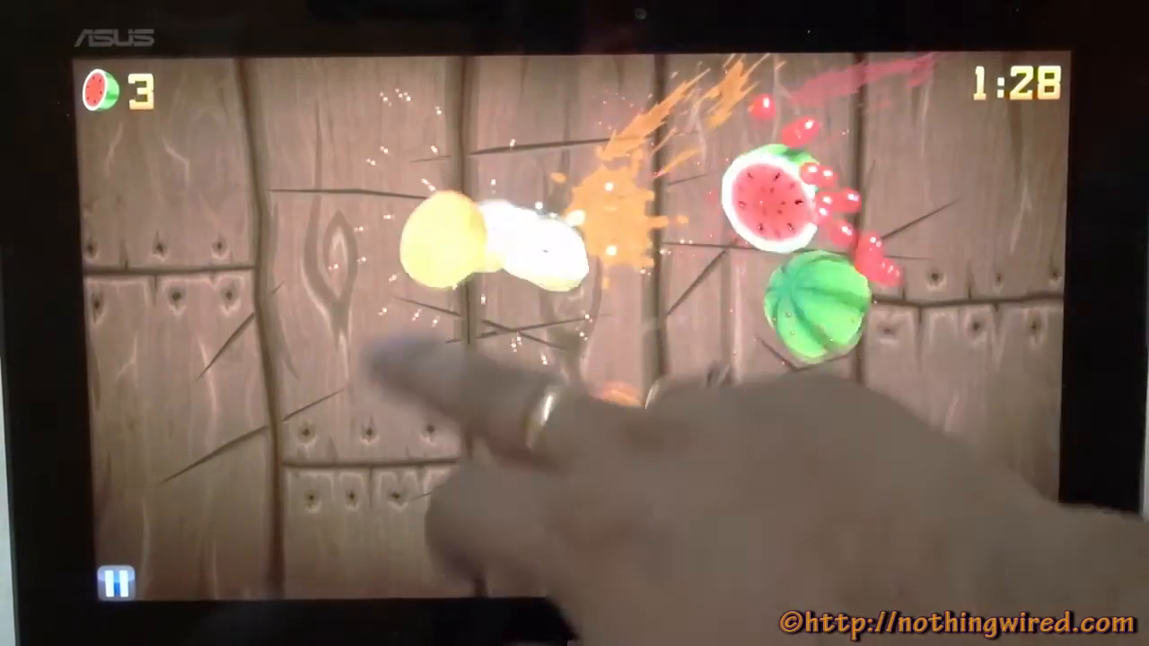
drag(413, 207, 539, 333)
drag(629, 225, 763, 341)
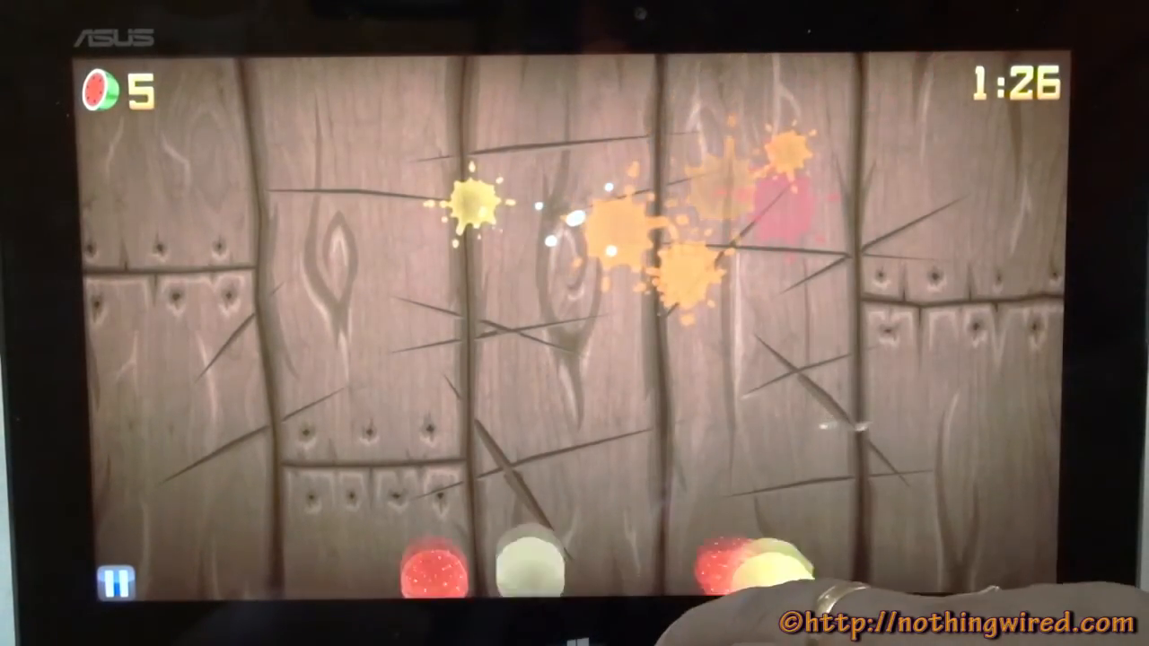
drag(269, 296, 988, 90)
drag(521, 332, 790, 211)
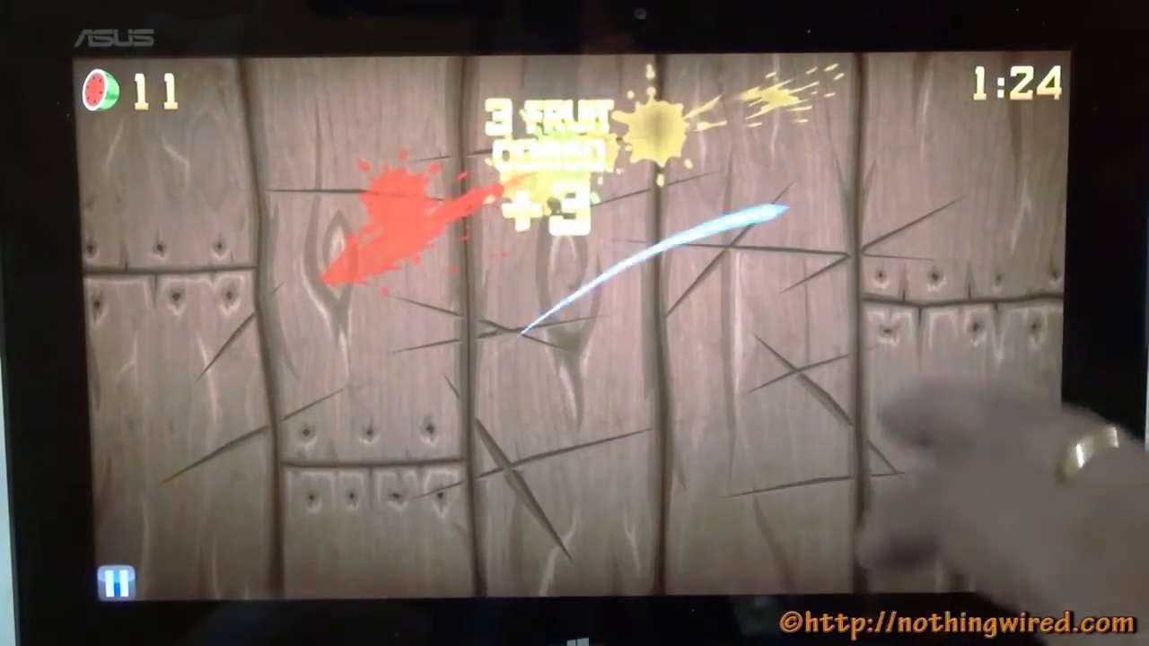
mouse_move(436, 398)
mouse_down()
mouse_move(769, 129)
mouse_move(261, 386)
mouse_move(449, 305)
mouse_up()
mouse_move(377, 449)
mouse_down()
mouse_move(490, 296)
mouse_move(360, 321)
mouse_up()
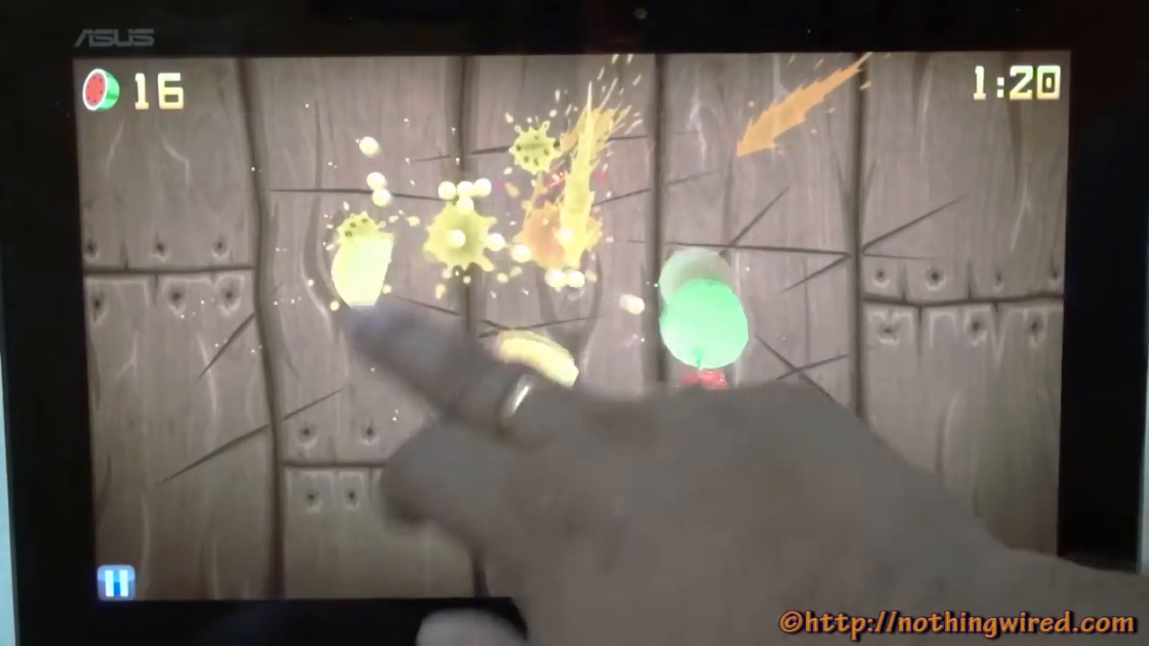
drag(756, 205, 619, 350)
drag(539, 206, 485, 386)
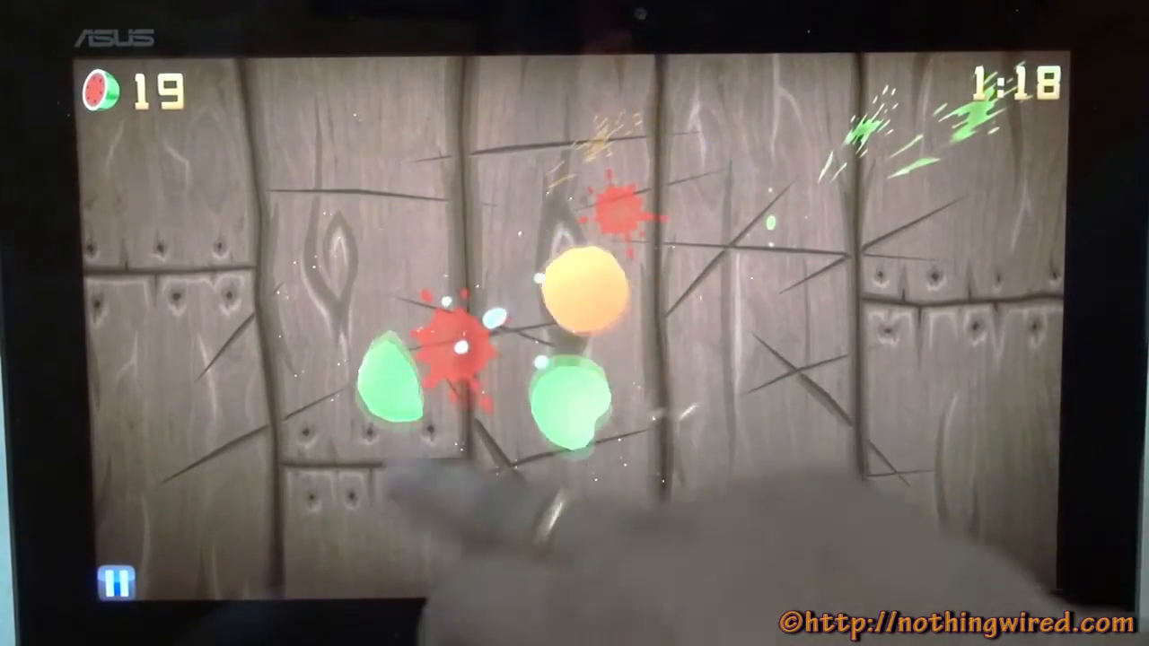
drag(503, 270, 718, 108)
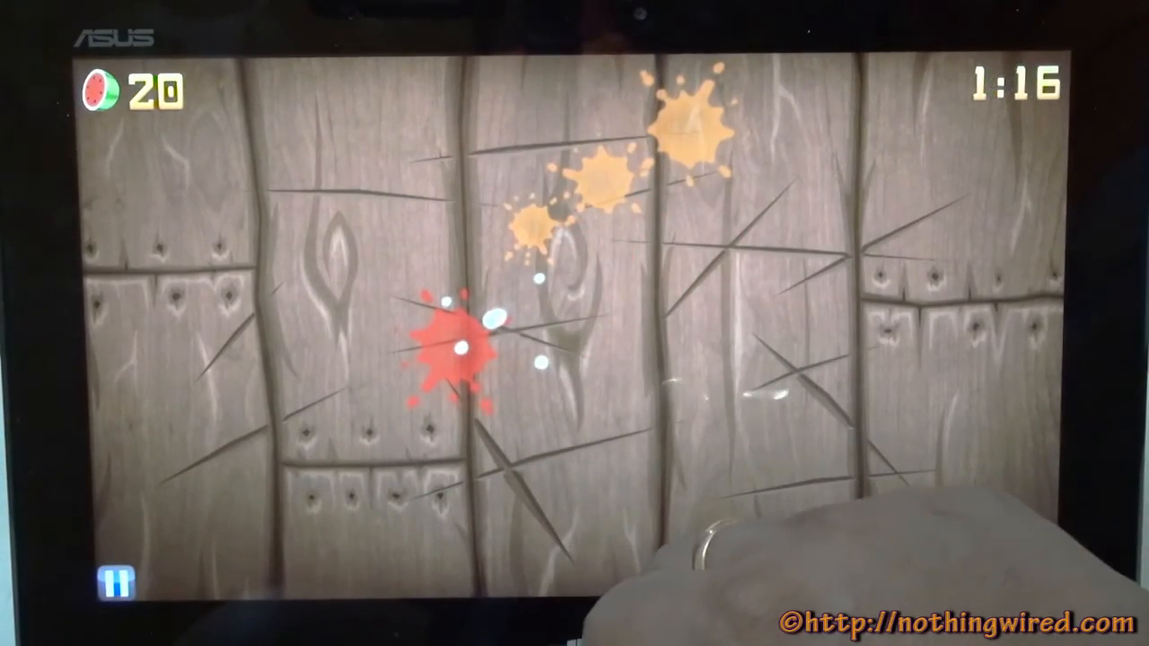
drag(476, 511, 772, 135)
drag(745, 90, 458, 260)
drag(844, 144, 511, 287)
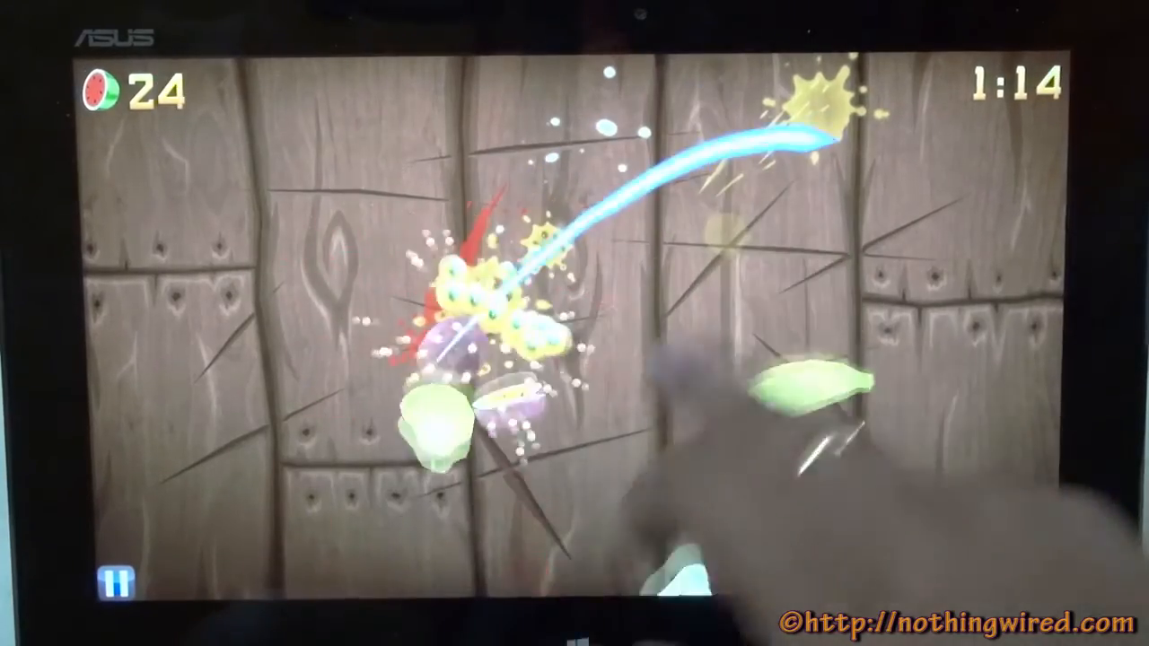
drag(449, 458, 736, 153)
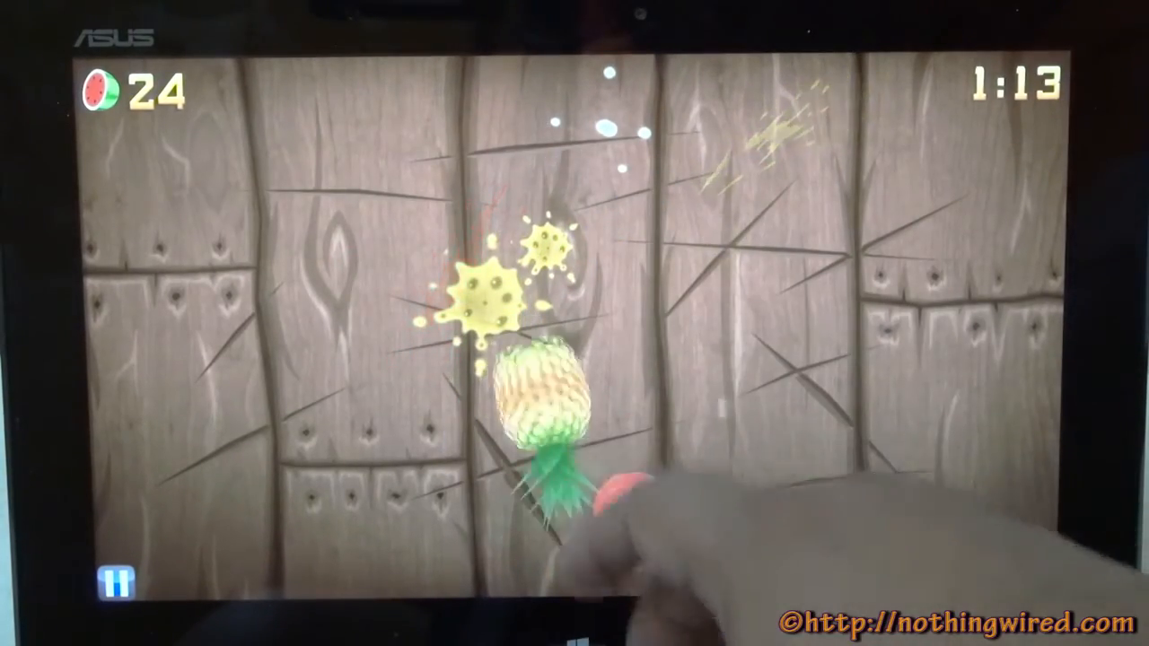
Keep slicing fruit and combos until the Zen Mode score passes 40
drag(444, 324, 628, 180)
drag(628, 225, 413, 386)
drag(359, 270, 552, 63)
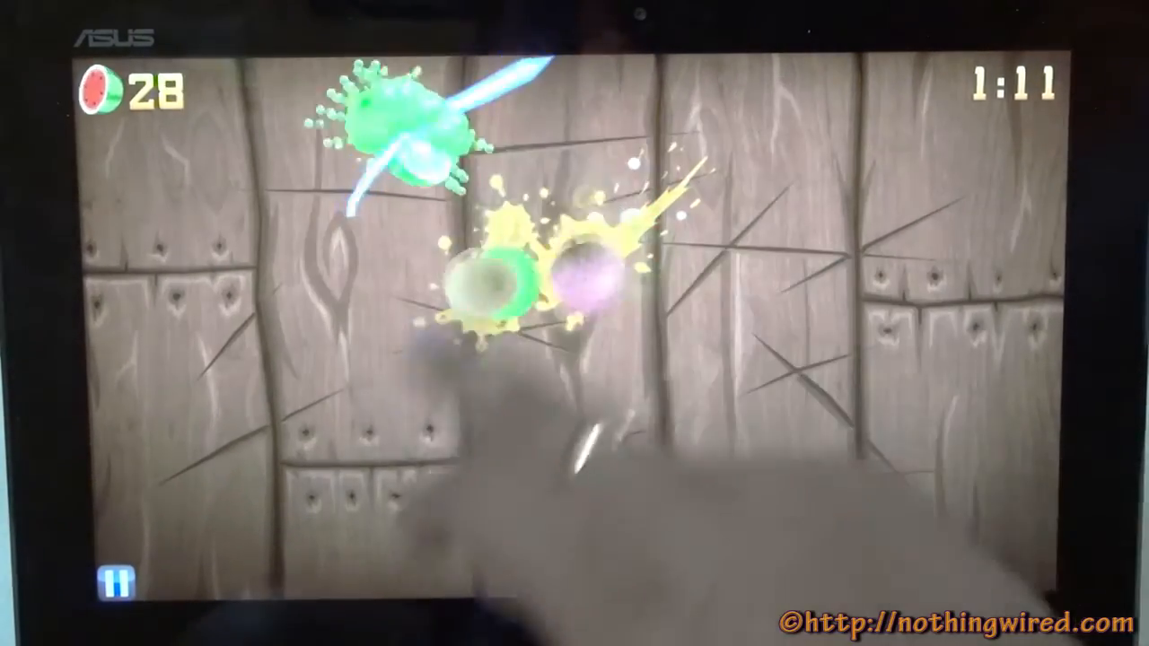
mouse_move(629, 72)
mouse_down()
mouse_move(413, 350)
mouse_move(565, 81)
mouse_move(270, 256)
mouse_up()
drag(422, 395, 655, 166)
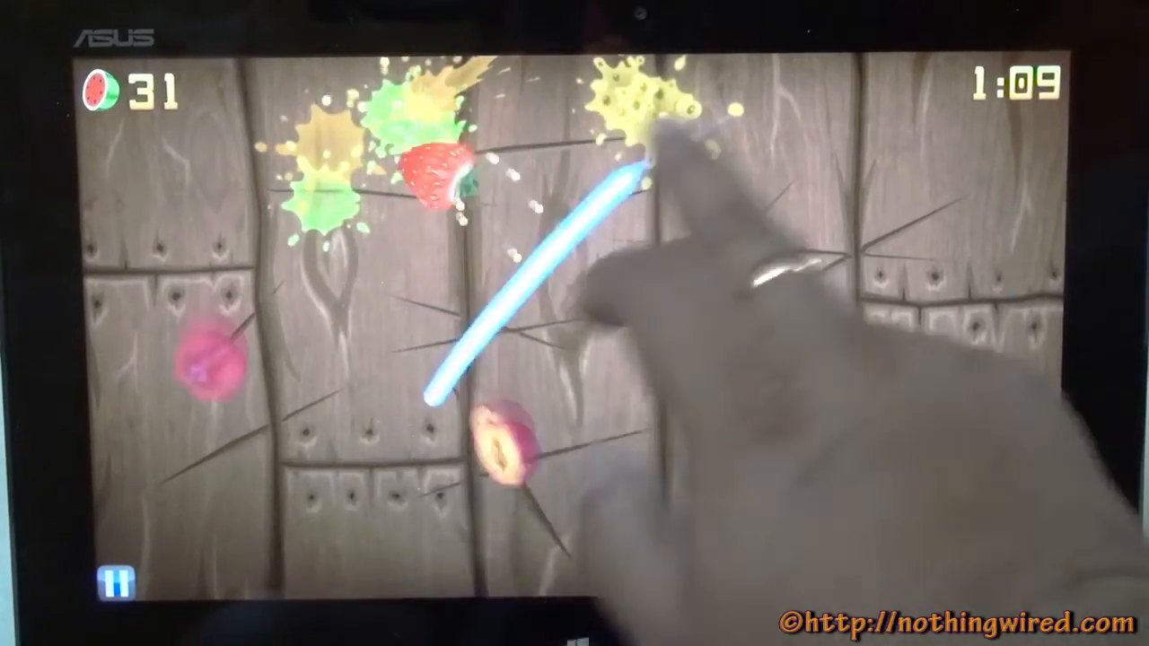
drag(529, 135, 332, 269)
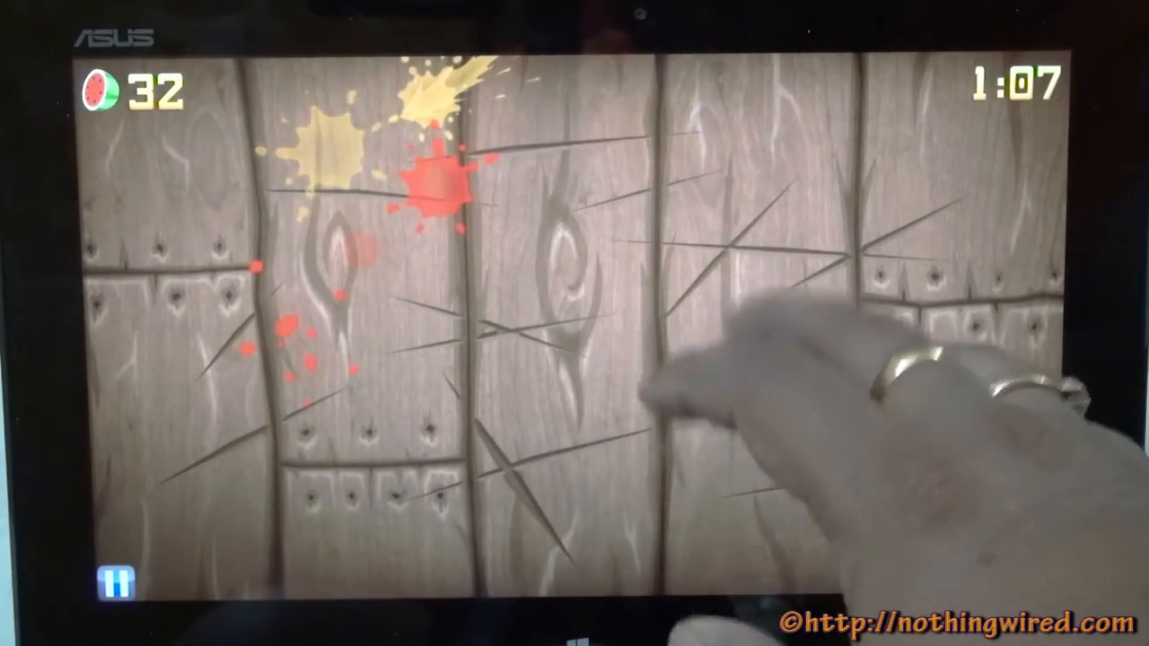
drag(485, 440, 898, 117)
drag(772, 80, 359, 332)
drag(260, 242, 574, 72)
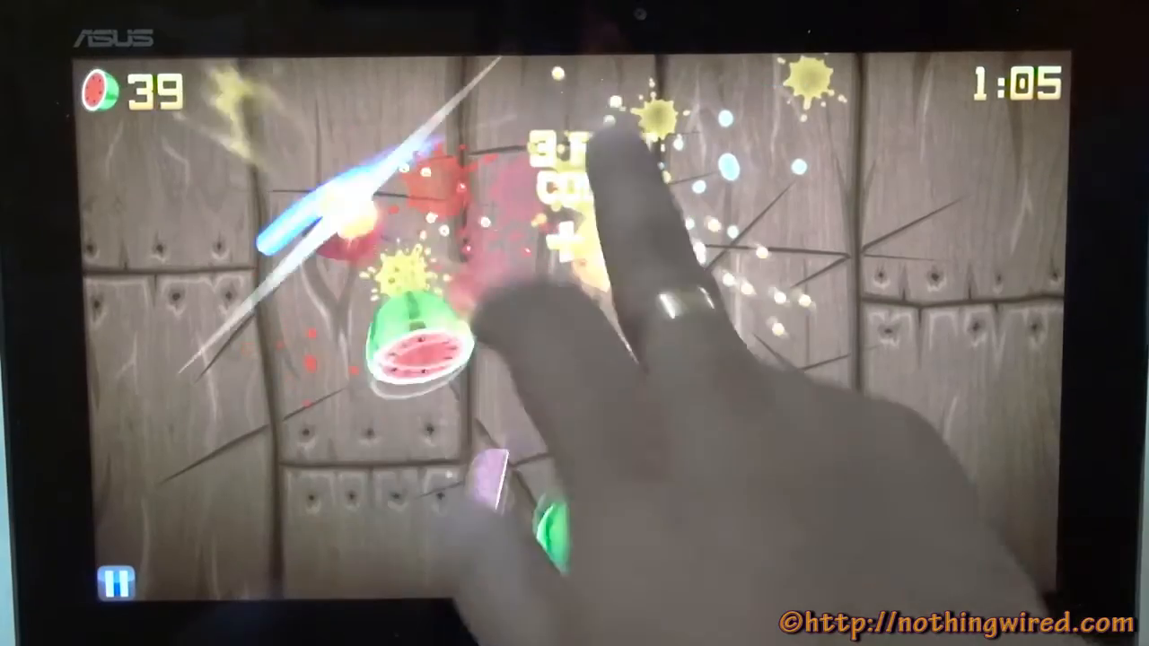
drag(628, 134, 431, 404)
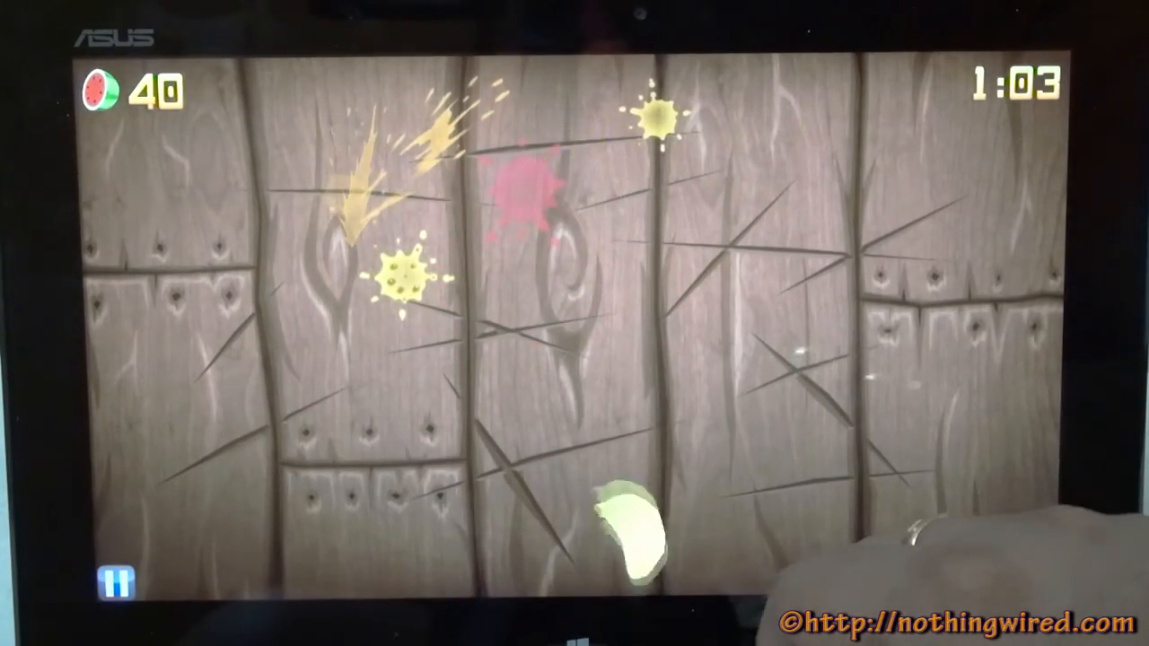
drag(332, 408, 907, 180)
drag(341, 377, 647, 131)
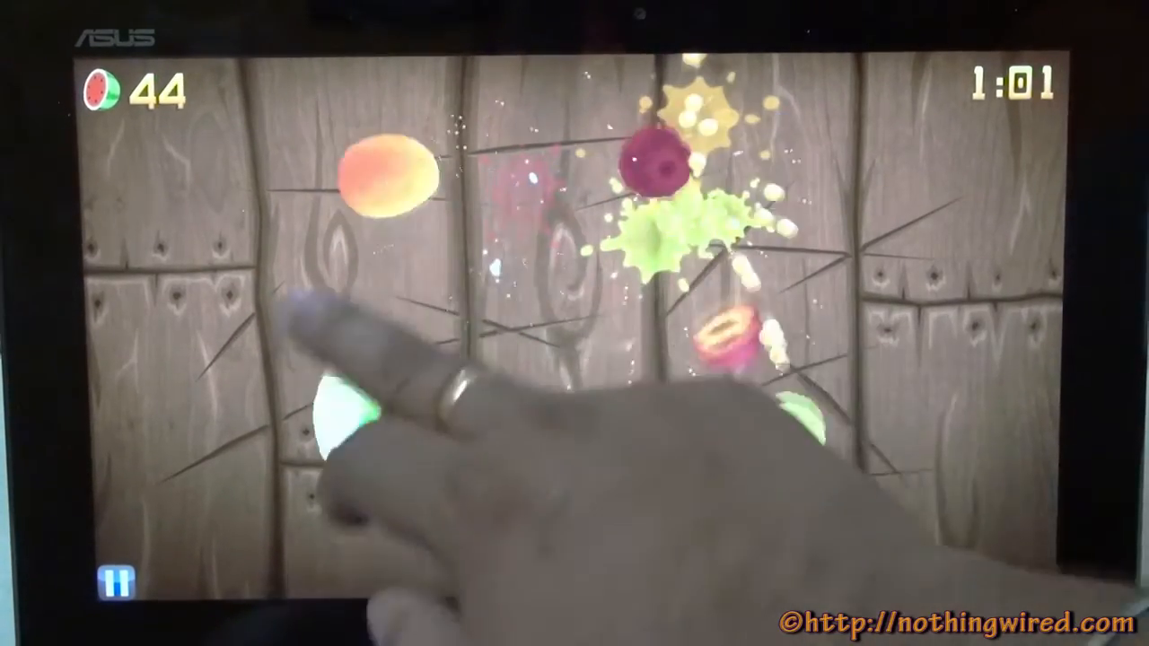
mouse_move(342, 413)
mouse_down()
mouse_move(503, 180)
mouse_move(885, 90)
mouse_up()
drag(458, 323, 822, 166)
drag(323, 391, 709, 162)
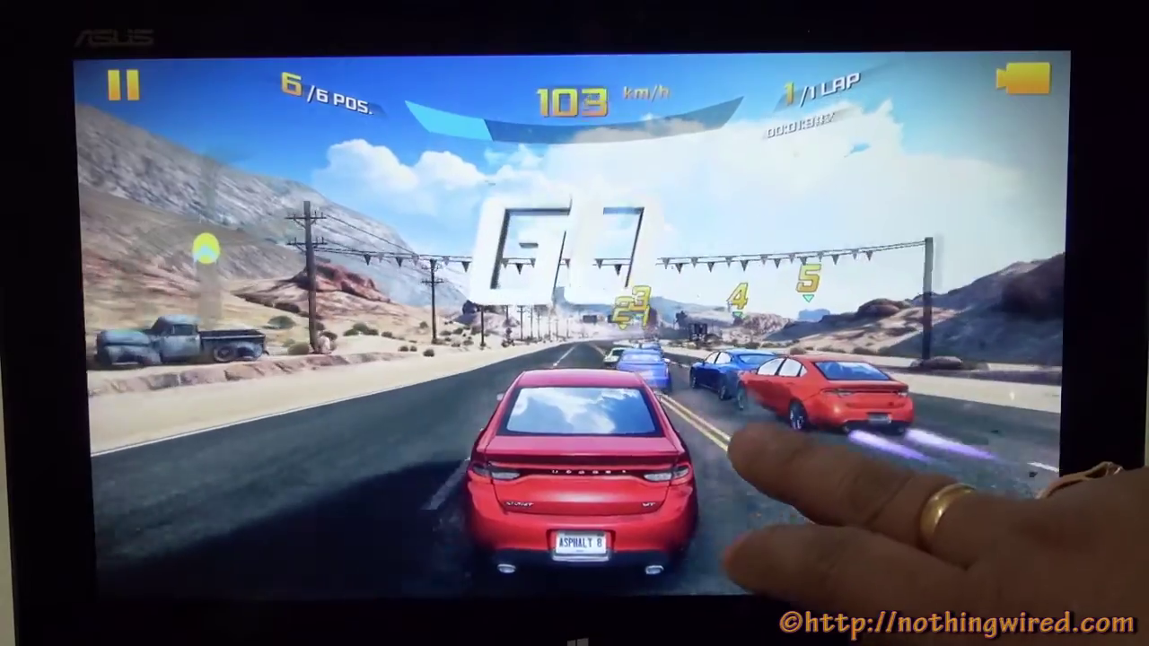
Fire nitro to boost the car along the Nevada desert road
click(745, 445)
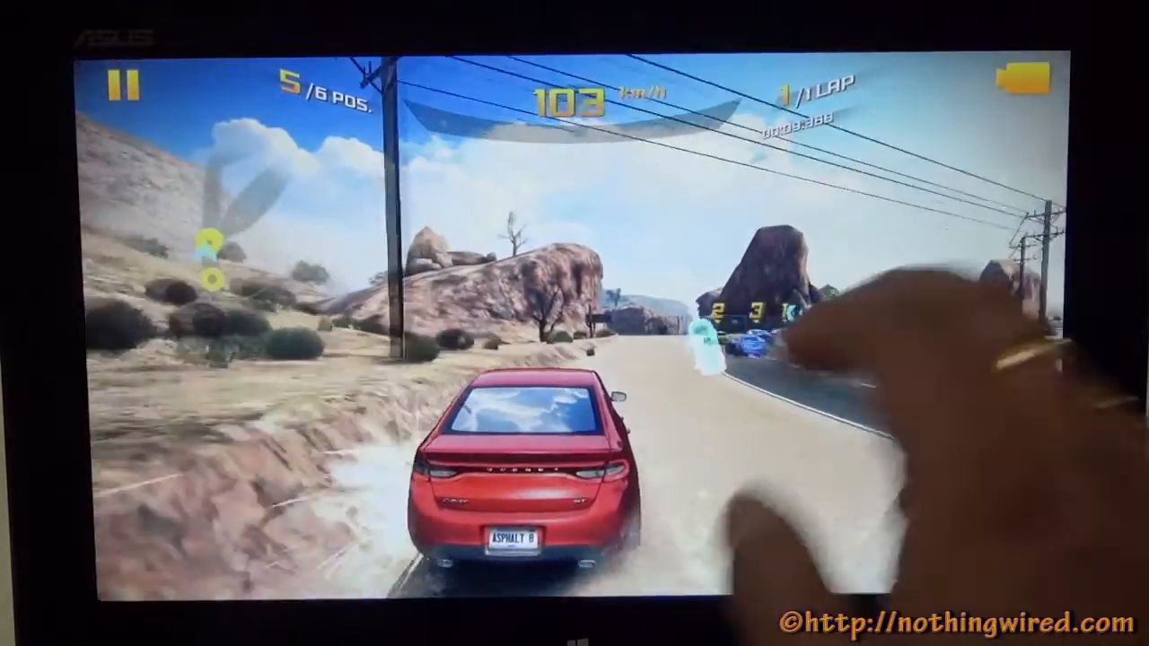
Pause the race and view the steering control modes in Options
click(123, 84)
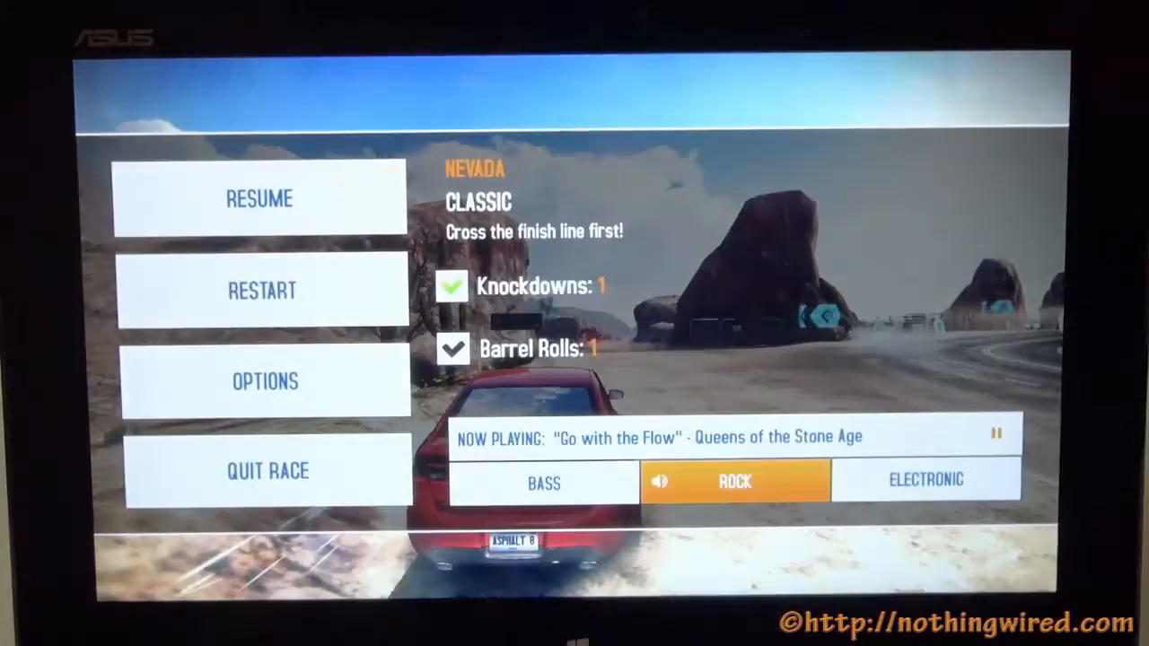
click(243, 382)
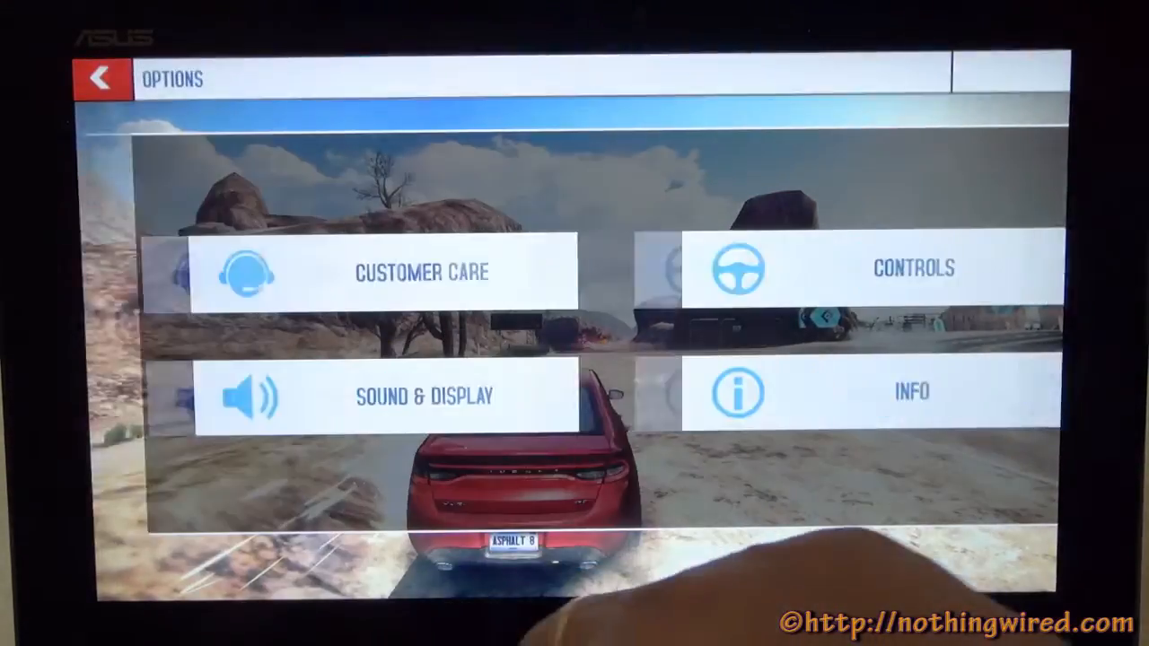
click(849, 270)
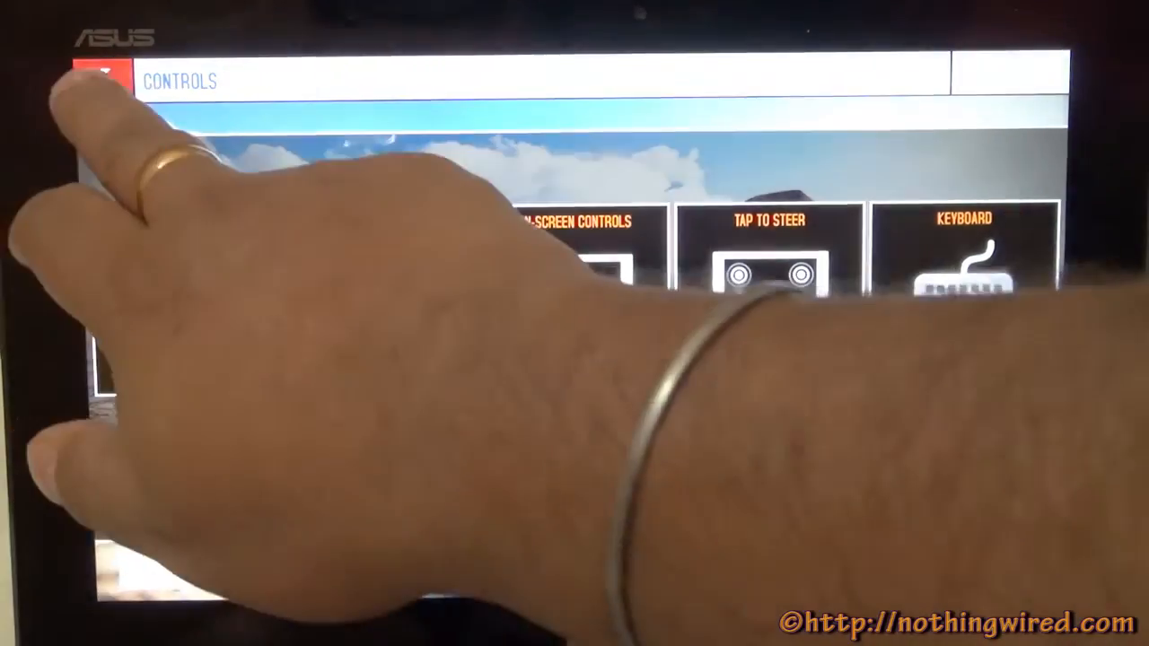
Back out of Controls and Options to the pause menu
click(101, 80)
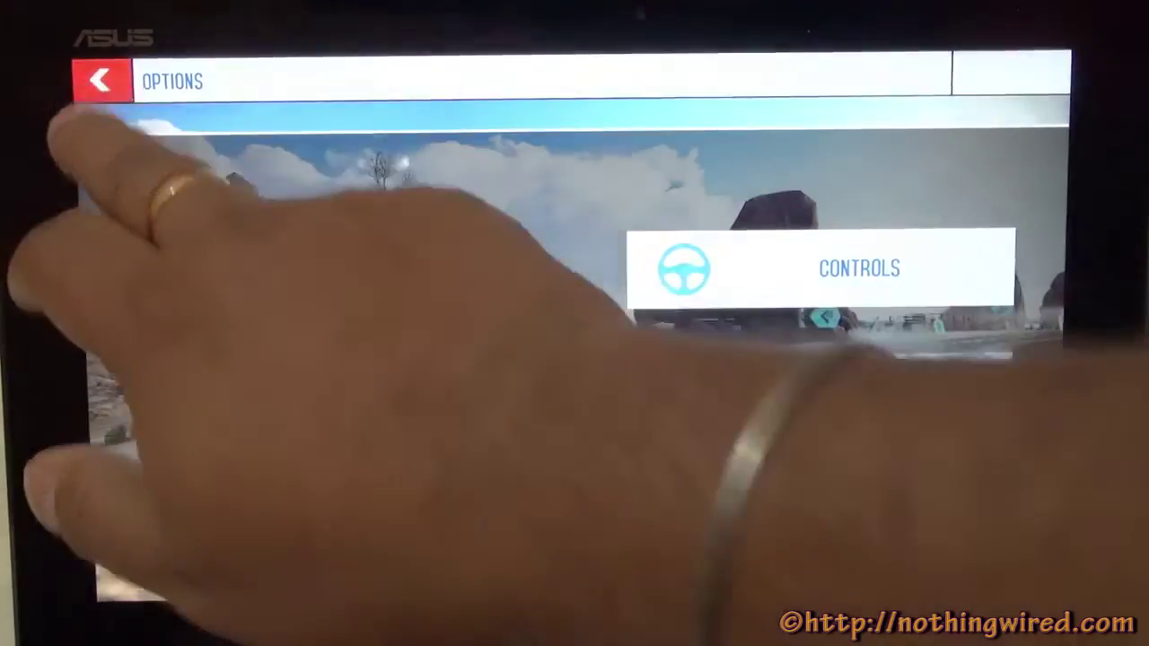
click(101, 81)
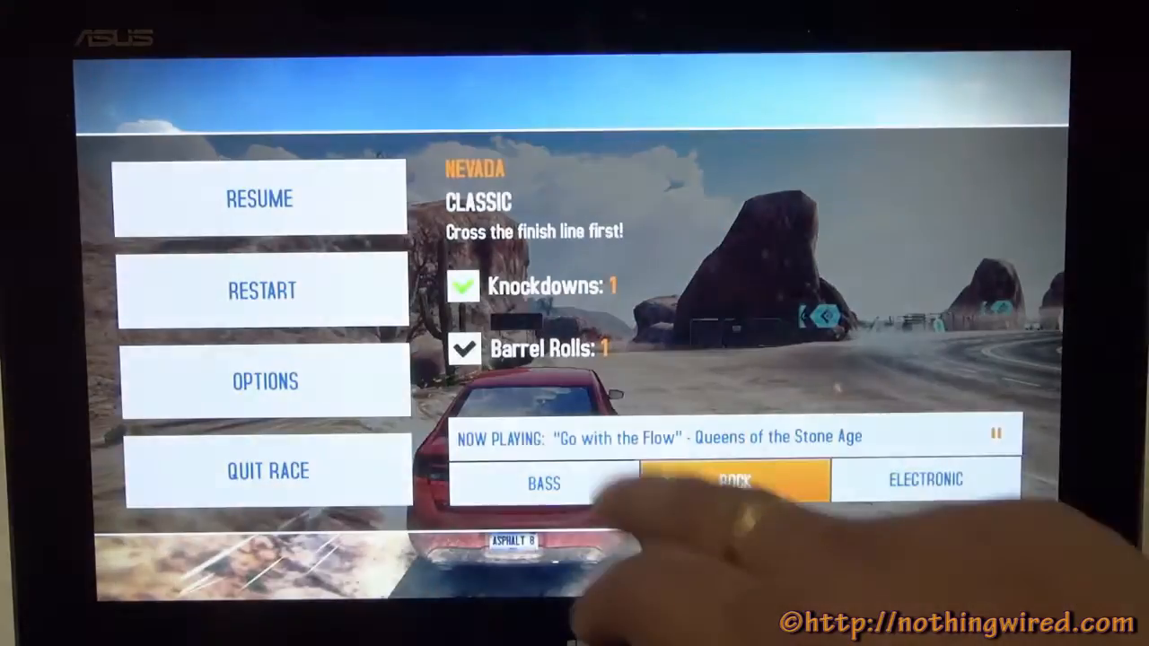
Resume the Nevada race from the pause menu
click(258, 198)
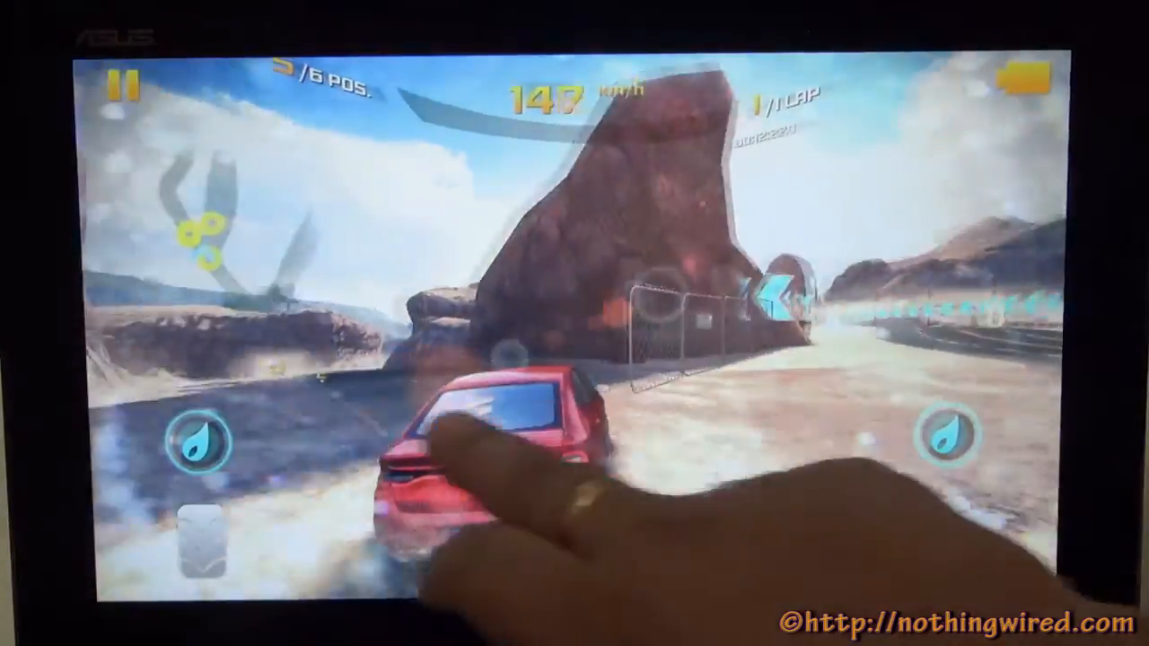